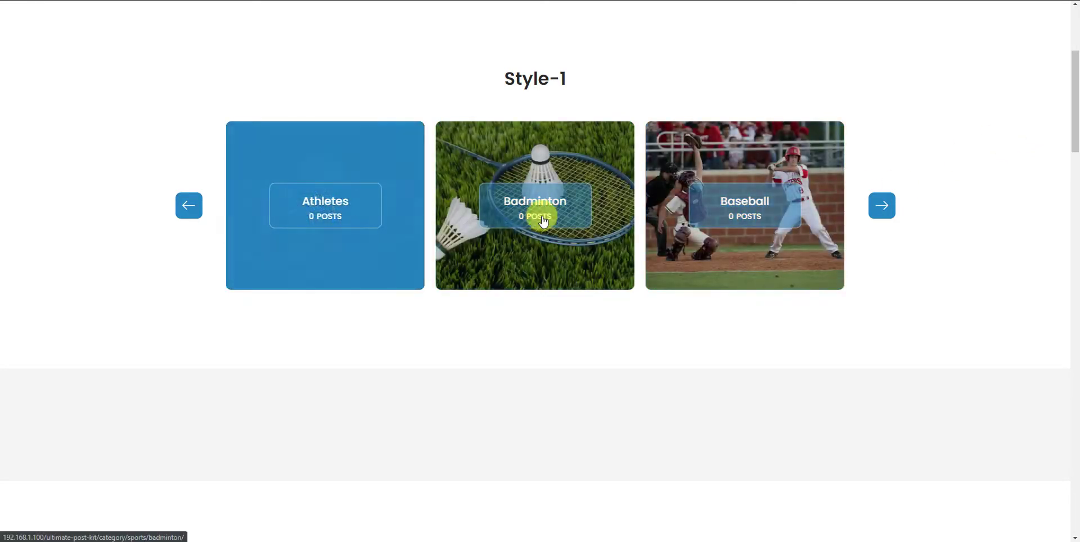
Browse the Style-1 and Style-2 category carousel demos by moving through their slides.
click(883, 207)
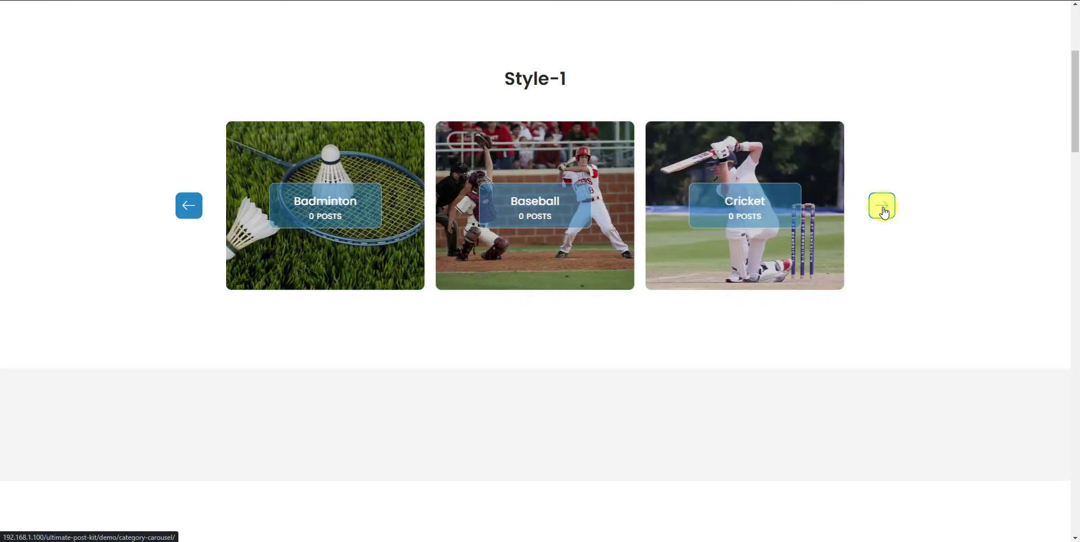
click(883, 210)
click(882, 206)
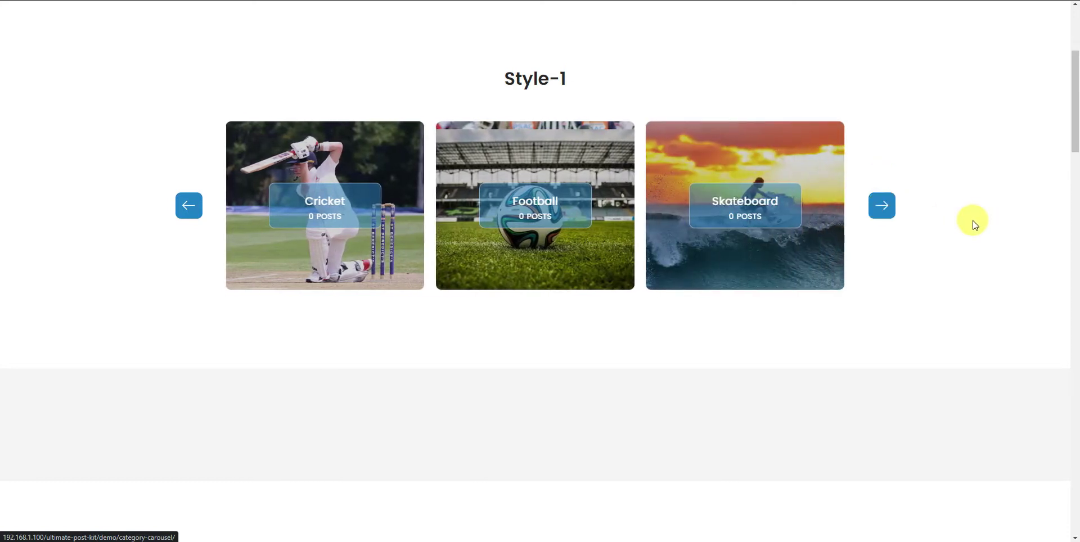
scroll(974, 225, down, 7)
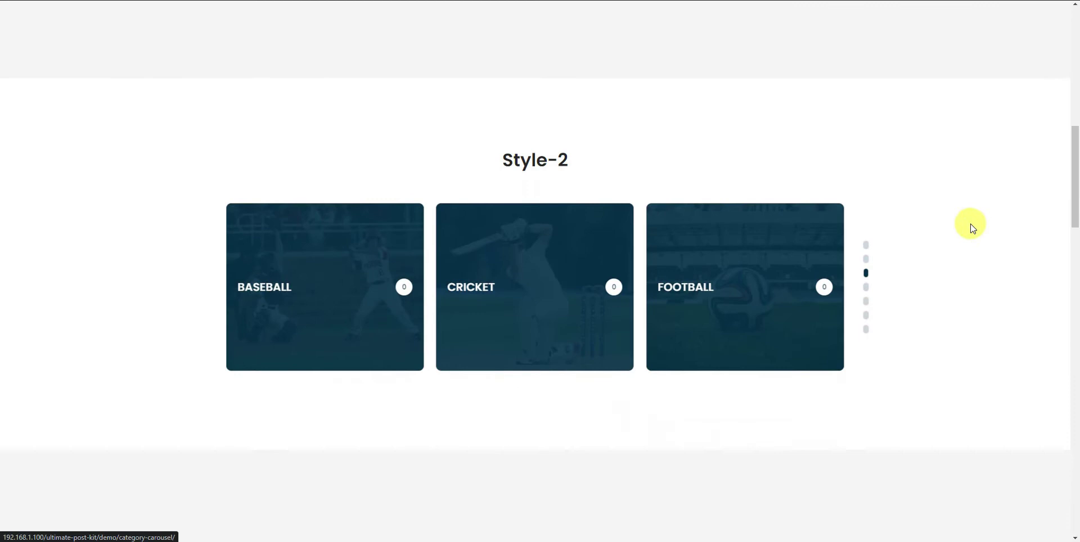
scroll(973, 227, down, 1)
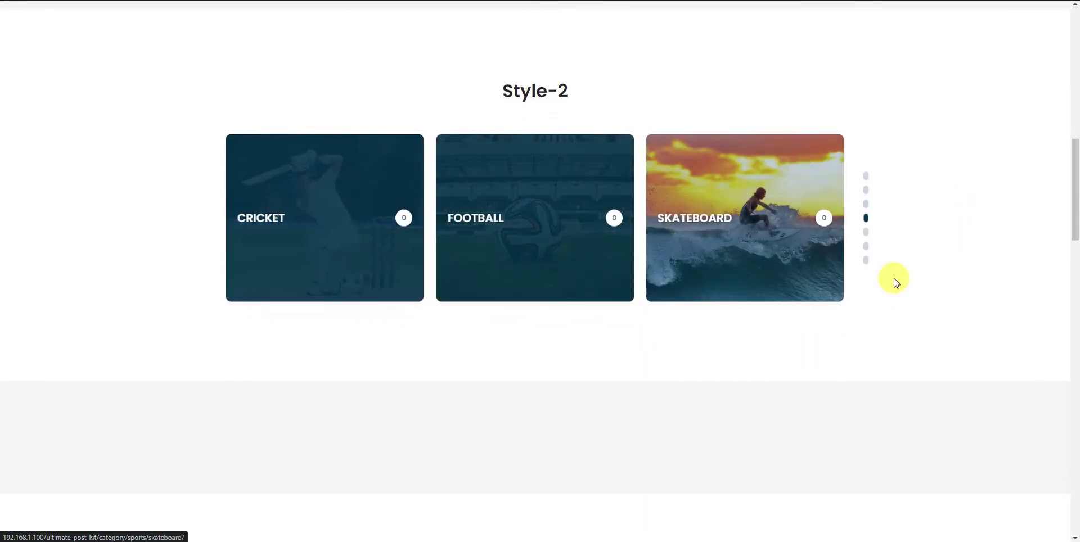
click(867, 176)
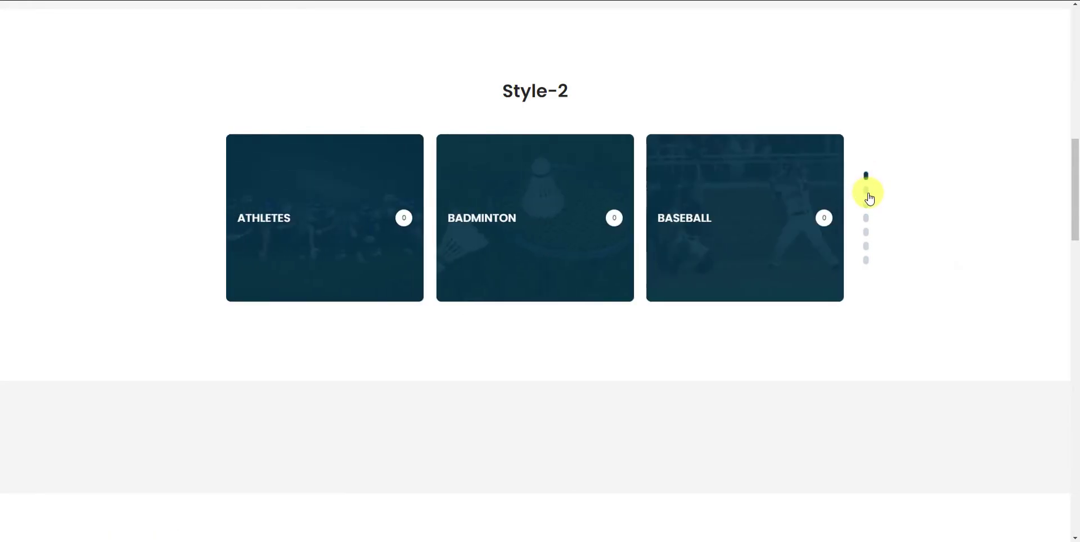
click(868, 192)
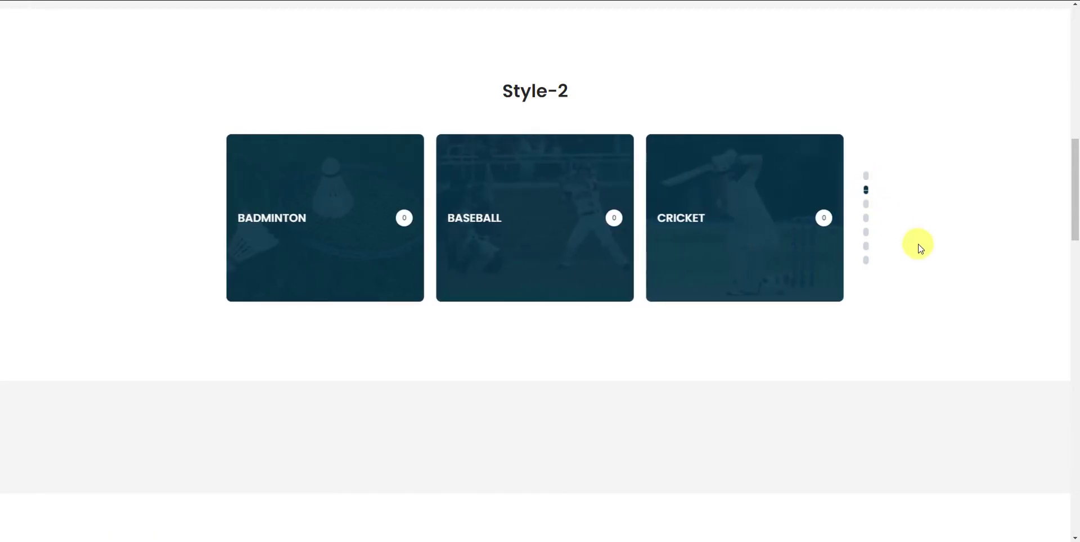
Browse the Style-3 and Style-4 category carousel demos by advancing their slides.
scroll(928, 263, down, 8)
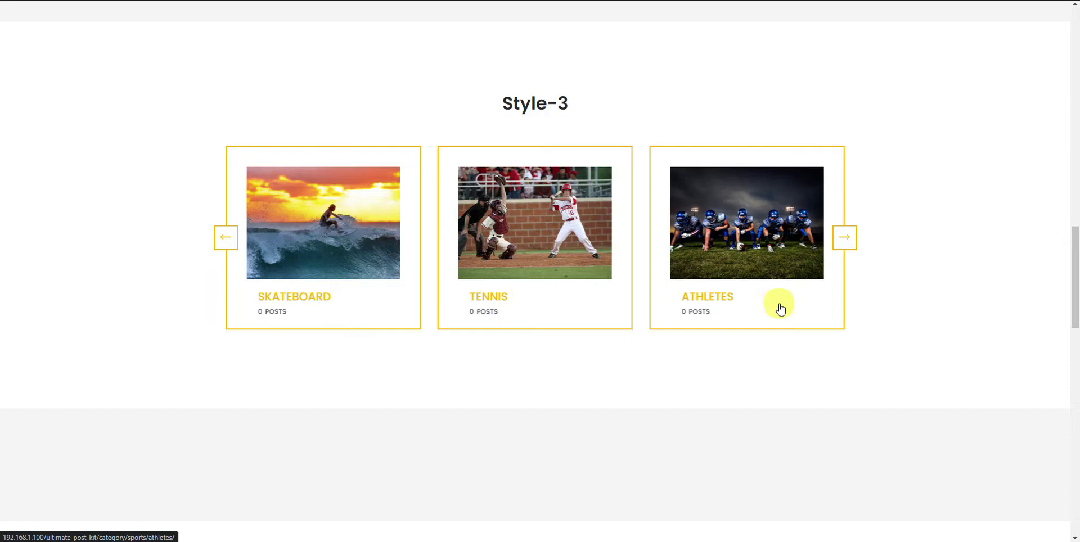
click(848, 239)
click(849, 240)
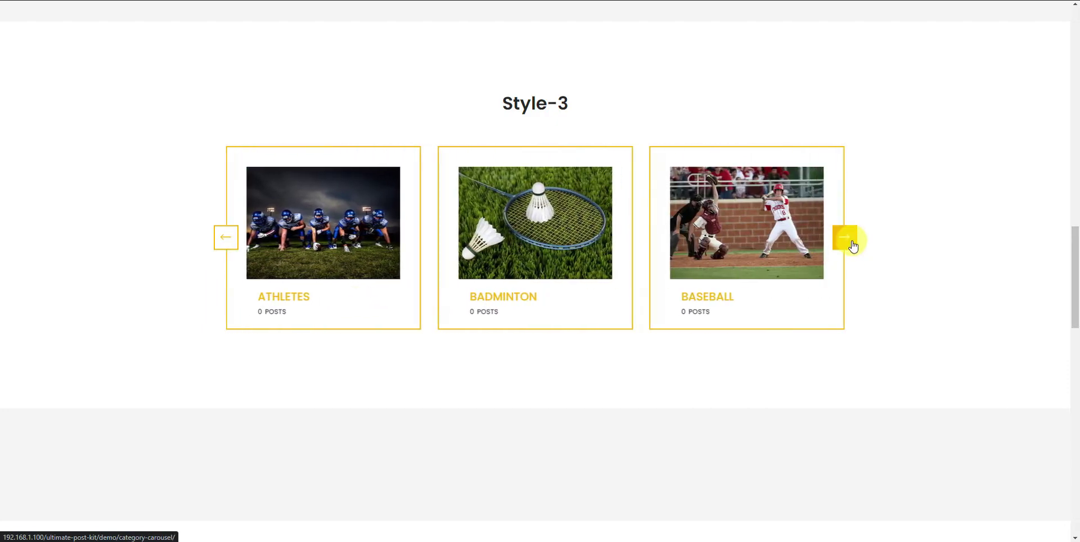
click(850, 240)
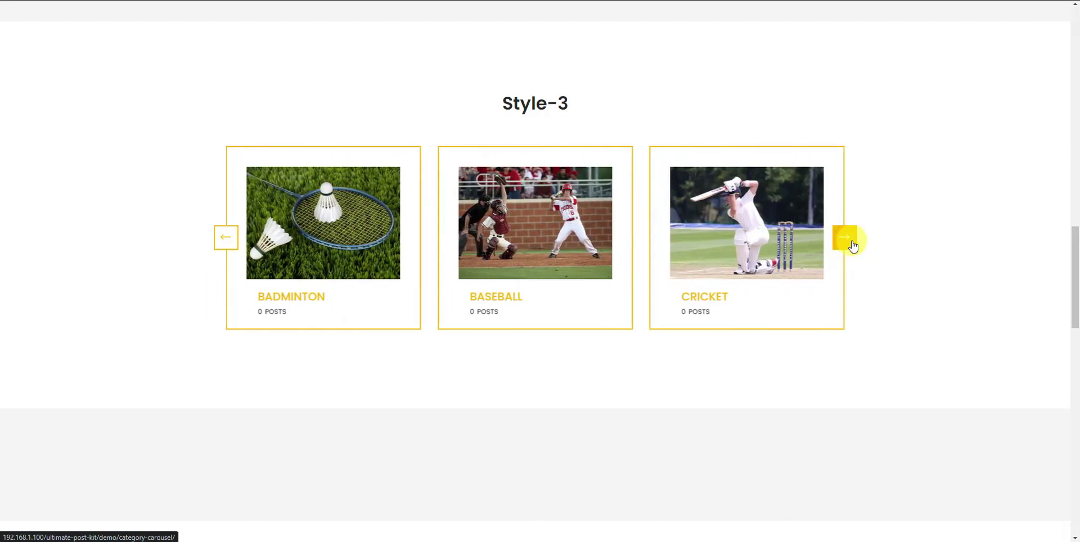
scroll(934, 304, down, 8)
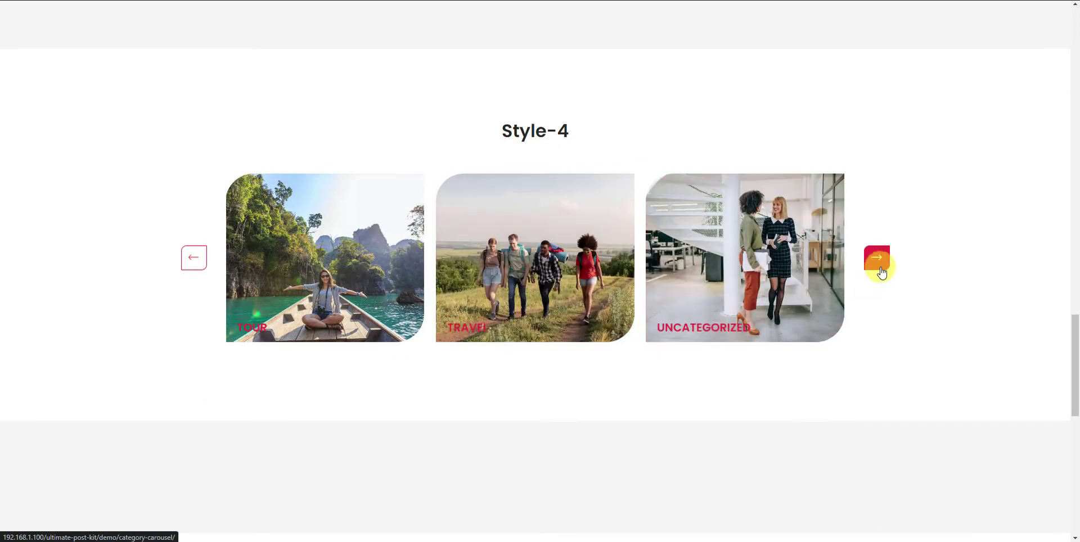
click(880, 271)
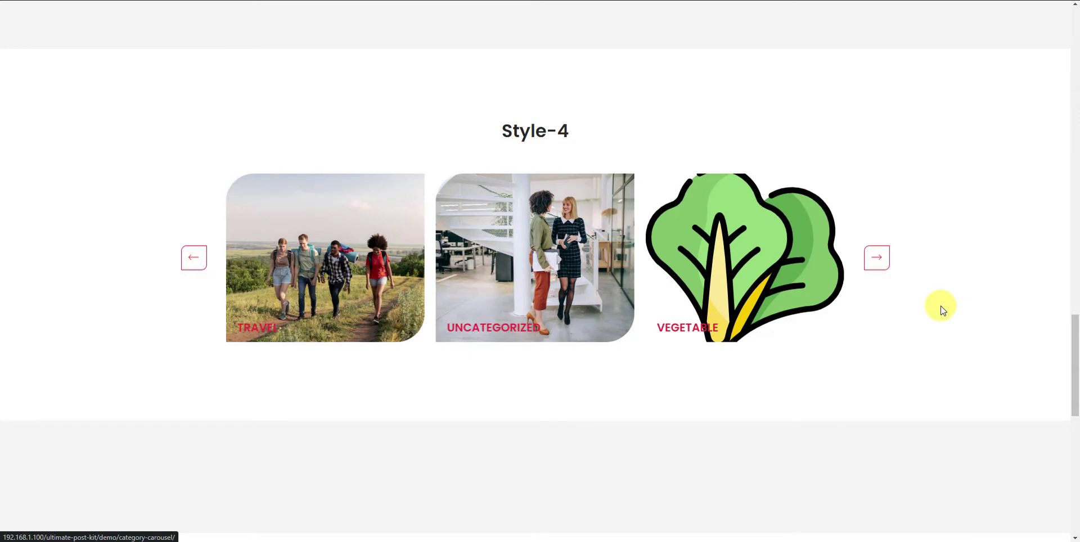
Browse the Style-5 carousel demo, jumping to a middle slide and advancing three slides from there.
scroll(941, 310, down, 9)
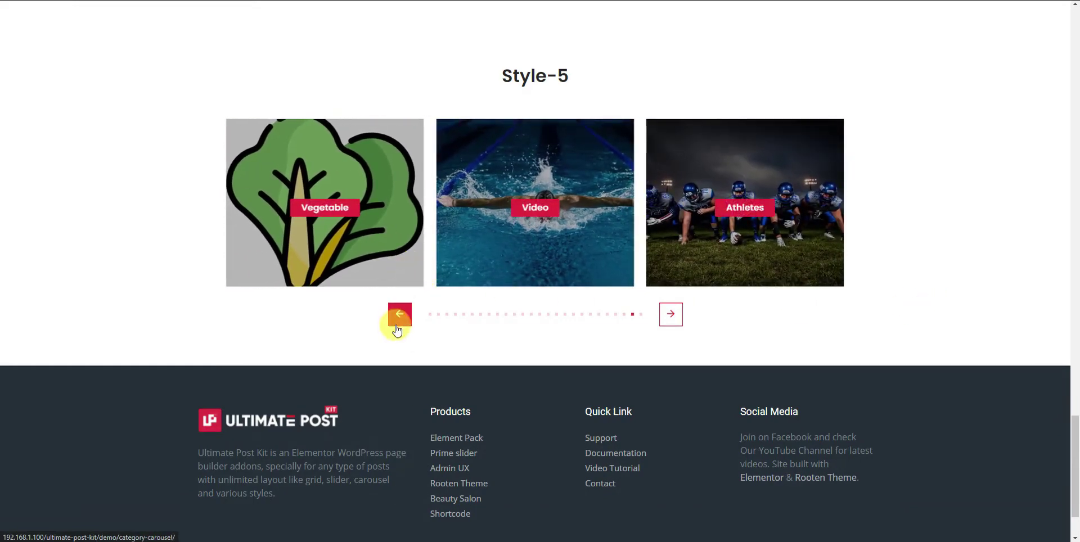
click(531, 315)
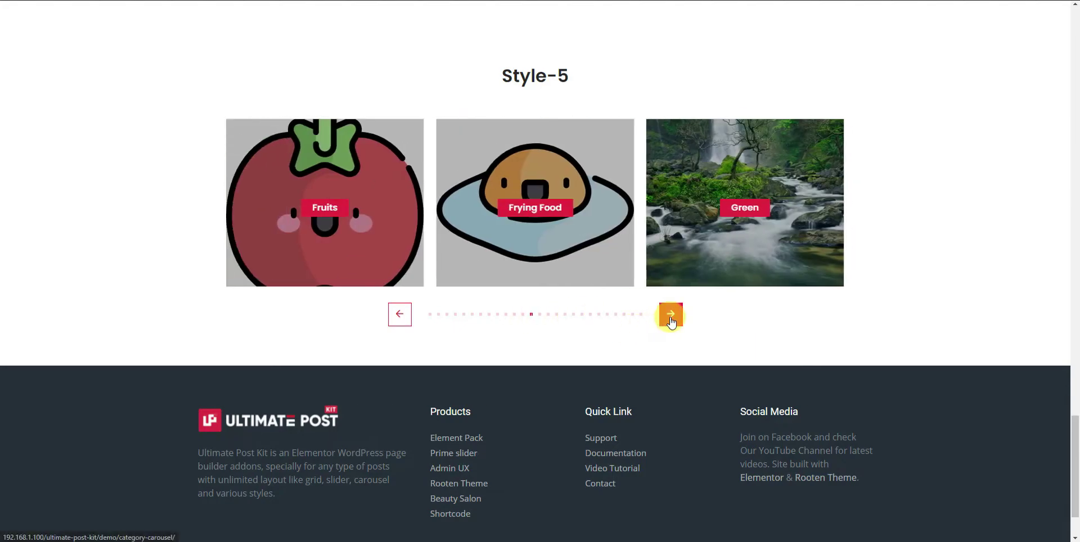
click(672, 318)
click(671, 318)
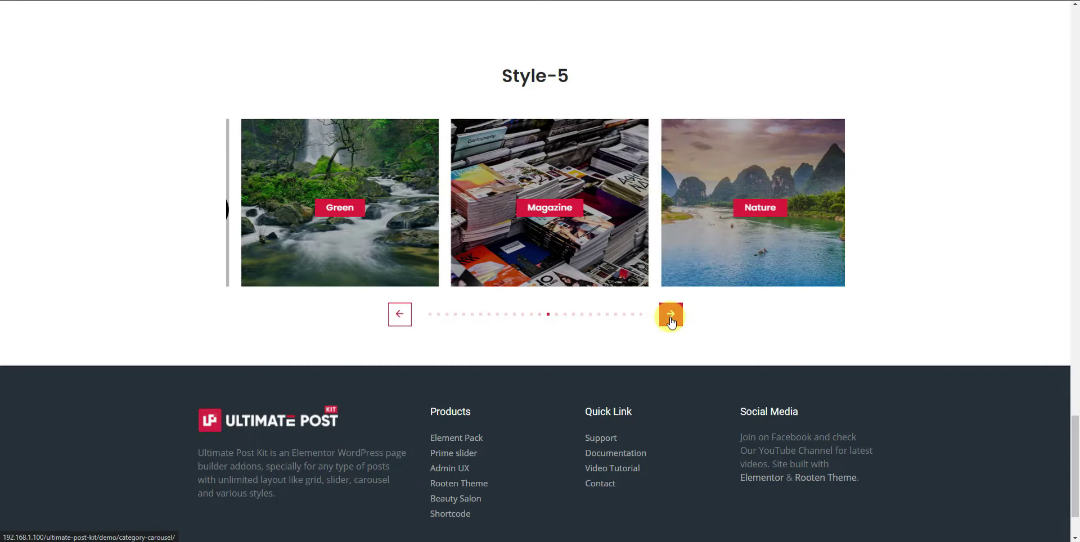
click(672, 318)
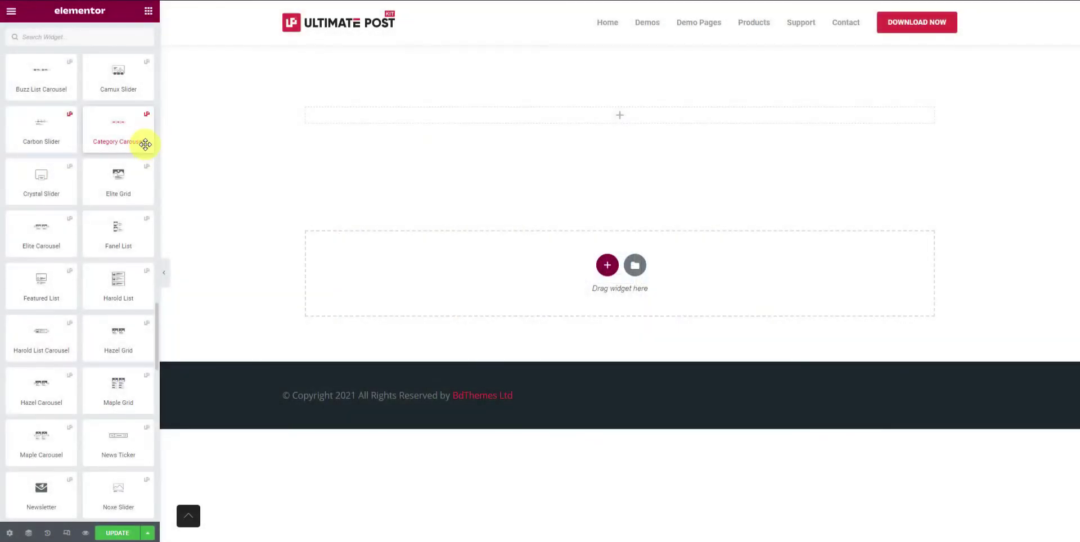
Add the Category Carousel widget to the empty section in the Elementor editor and apply the Style 5 skin.
drag(145, 137, 698, 118)
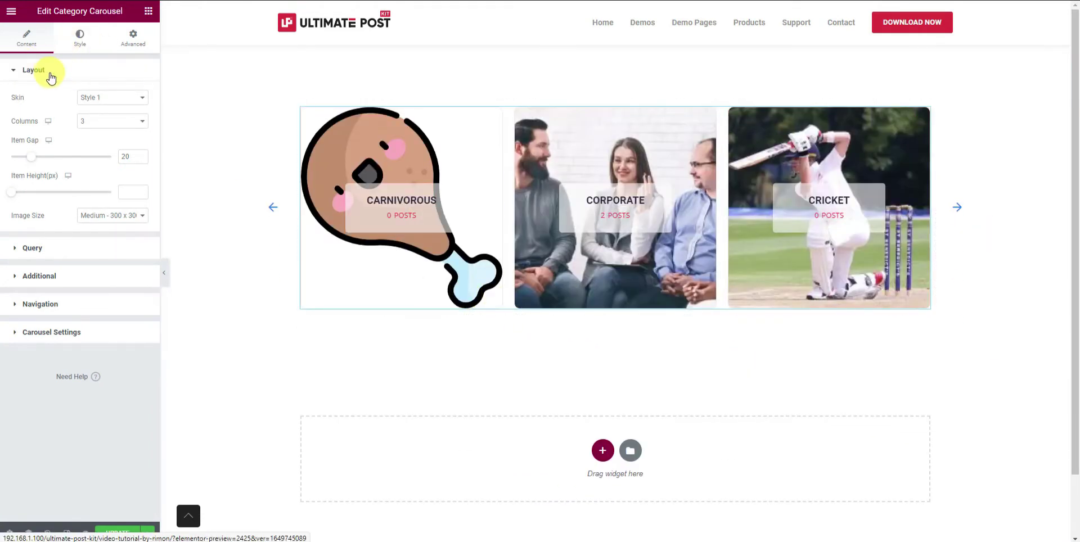
click(117, 99)
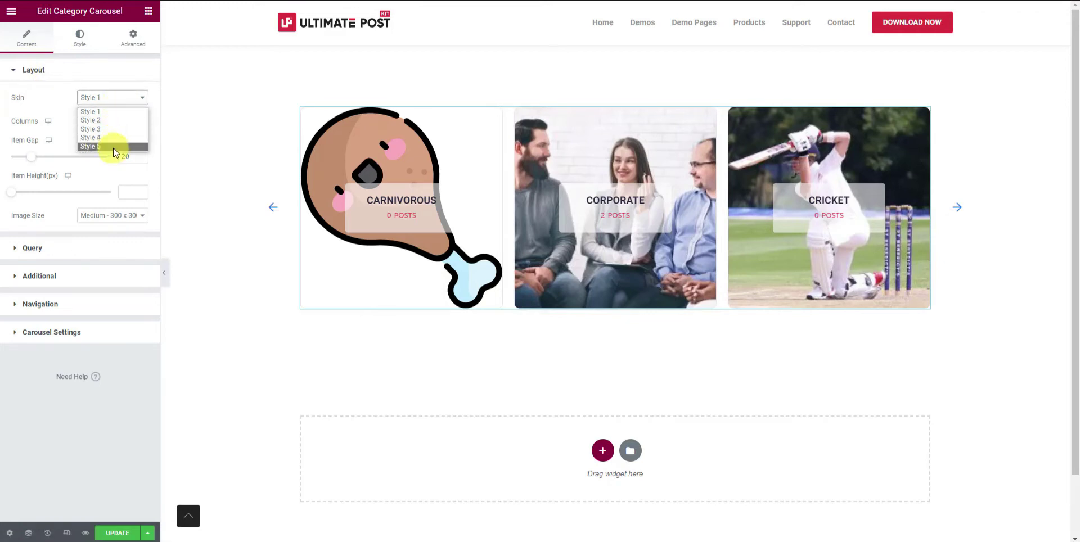
click(115, 148)
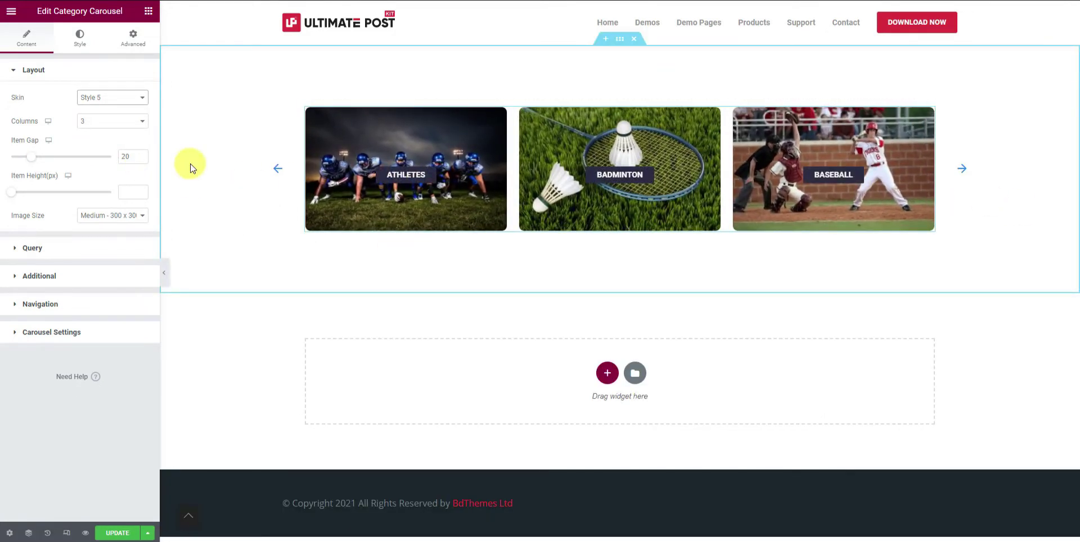
Try the Style 4 and Style 3 skins on the carousel, and finish with the Style 2 skin.
click(119, 102)
click(102, 138)
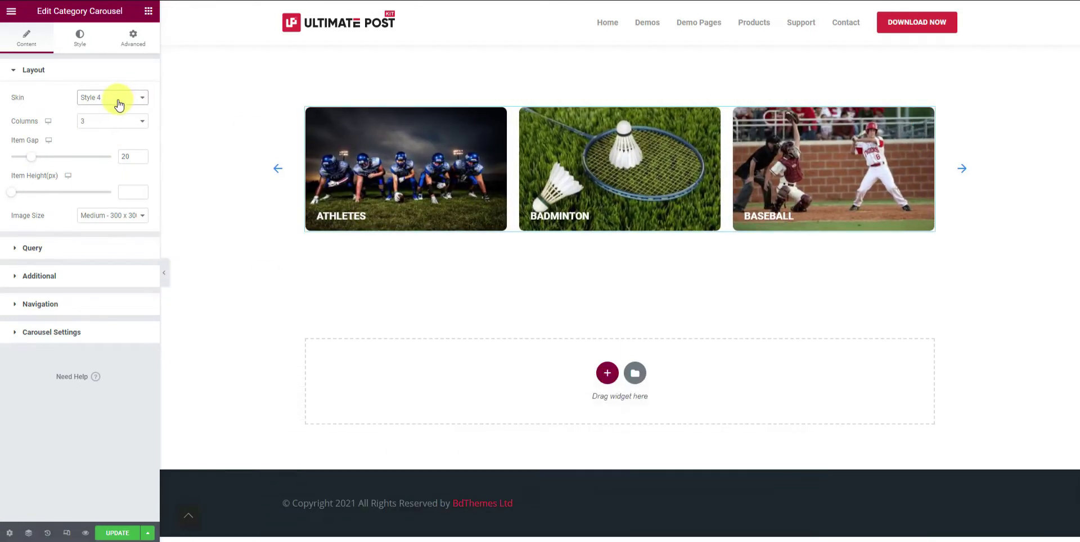
click(117, 100)
click(109, 128)
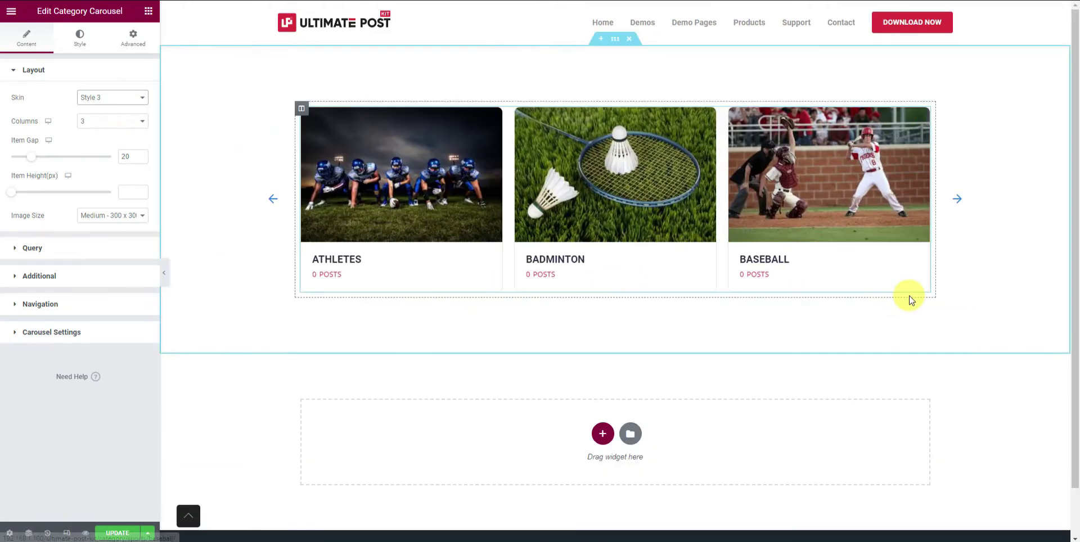
click(115, 102)
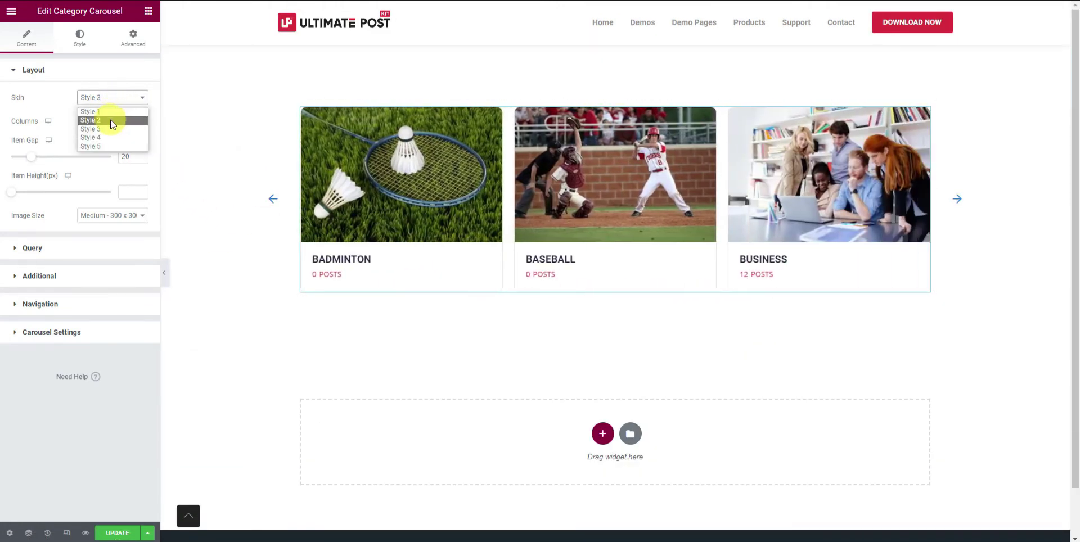
click(113, 121)
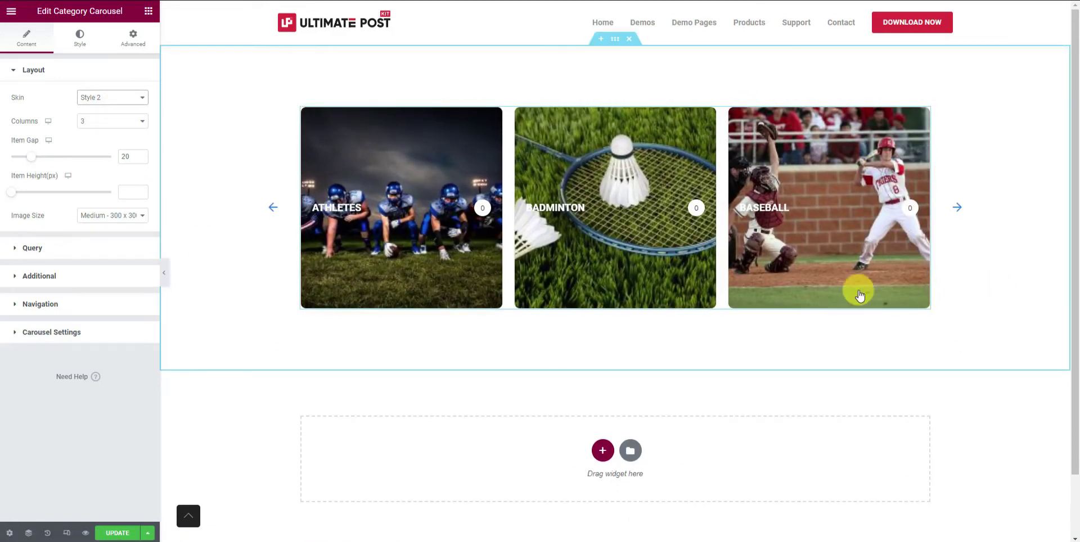
Set the carousel to 4 columns, and try an item gap of 30 before returning it to 20.
click(110, 125)
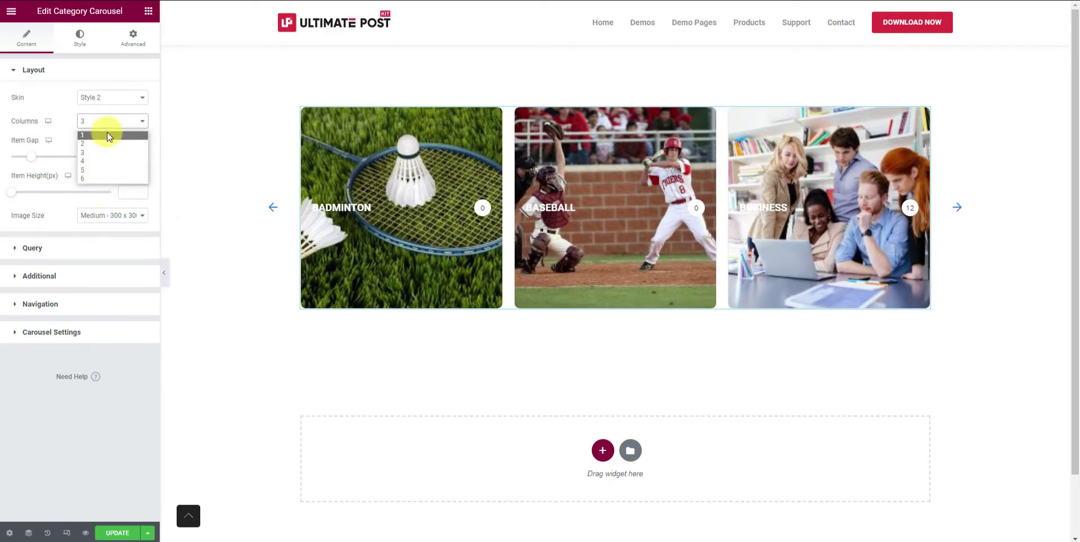
click(103, 161)
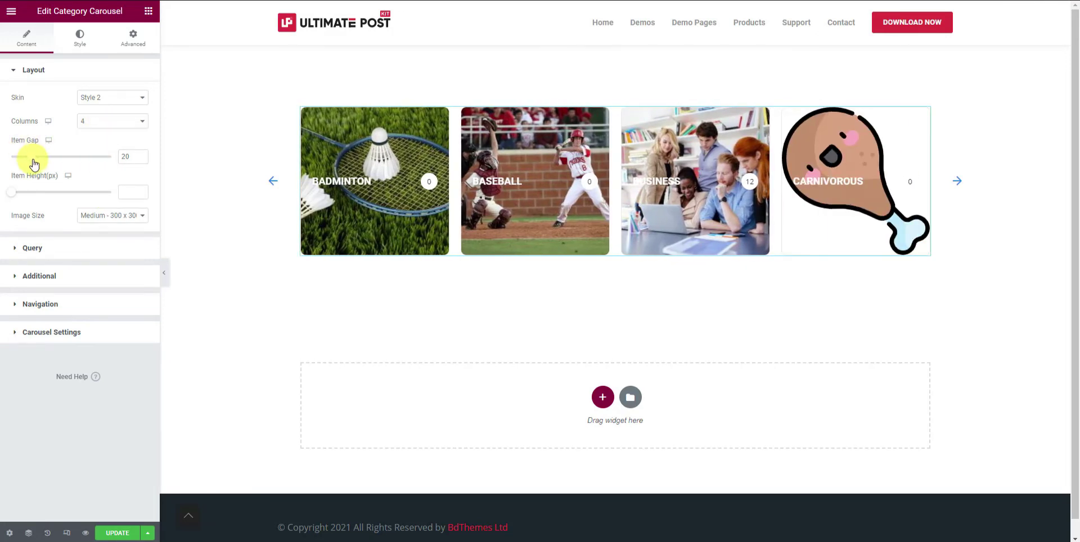
drag(34, 164, 40, 164)
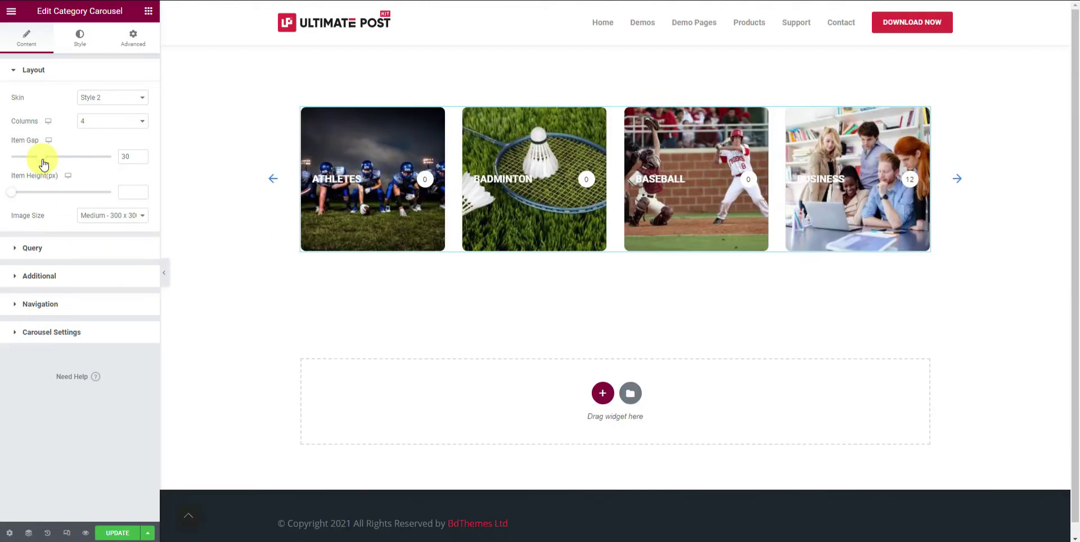
drag(40, 157, 32, 161)
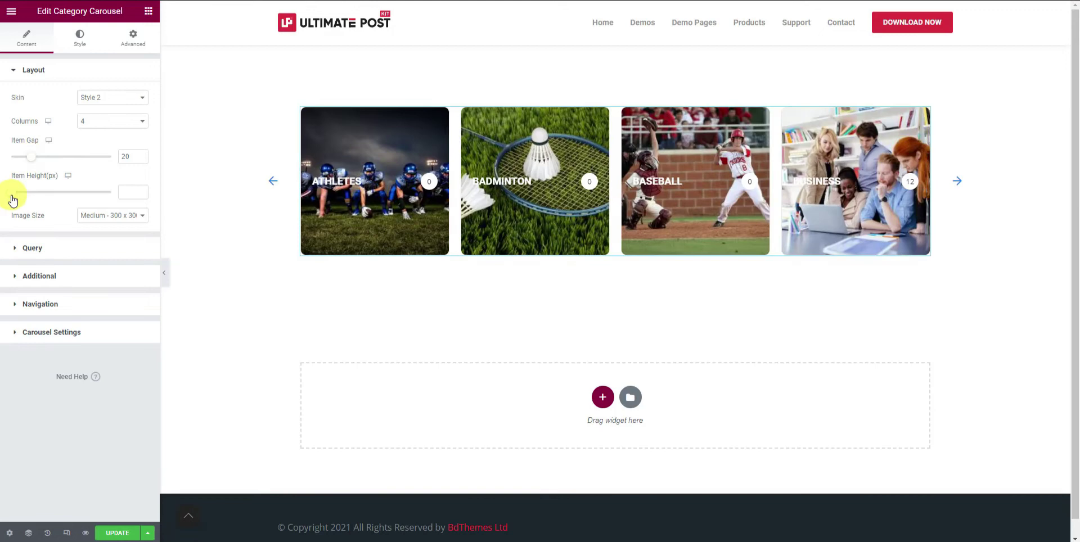
Set the carousel's item height to 180 px and its image size to Medium Large - 768 x 0.
drag(15, 196, 31, 197)
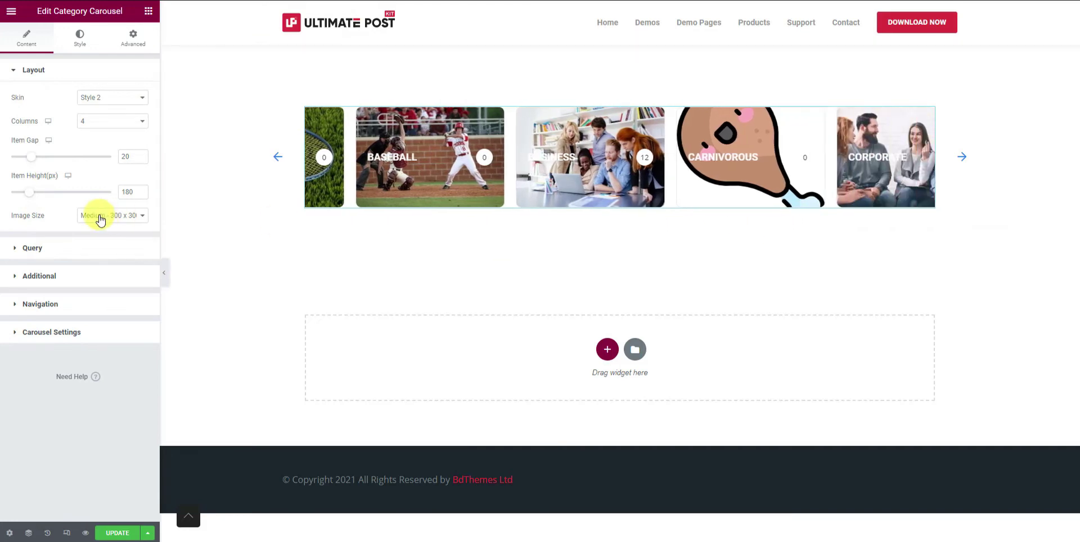
click(118, 221)
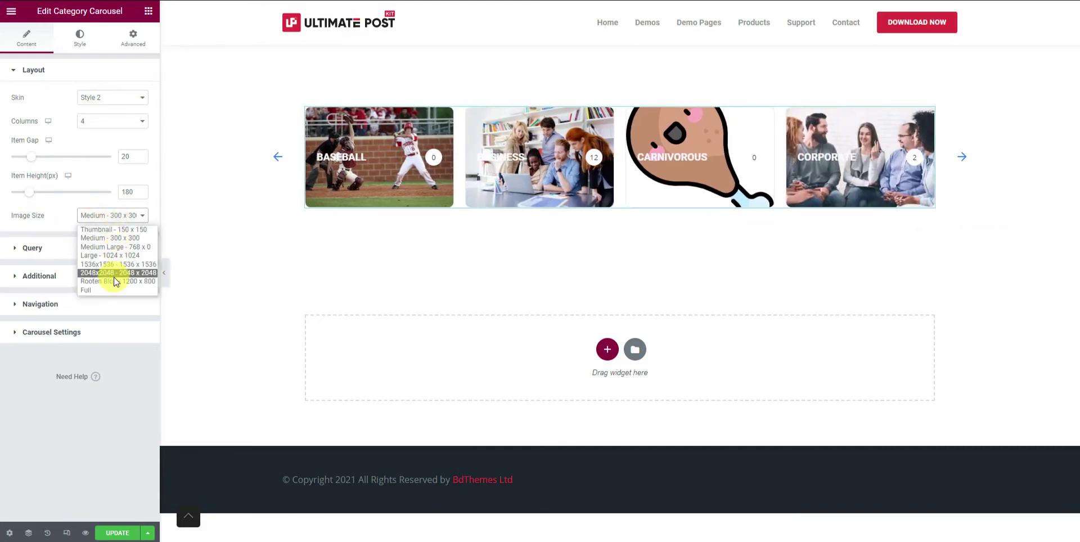
click(120, 248)
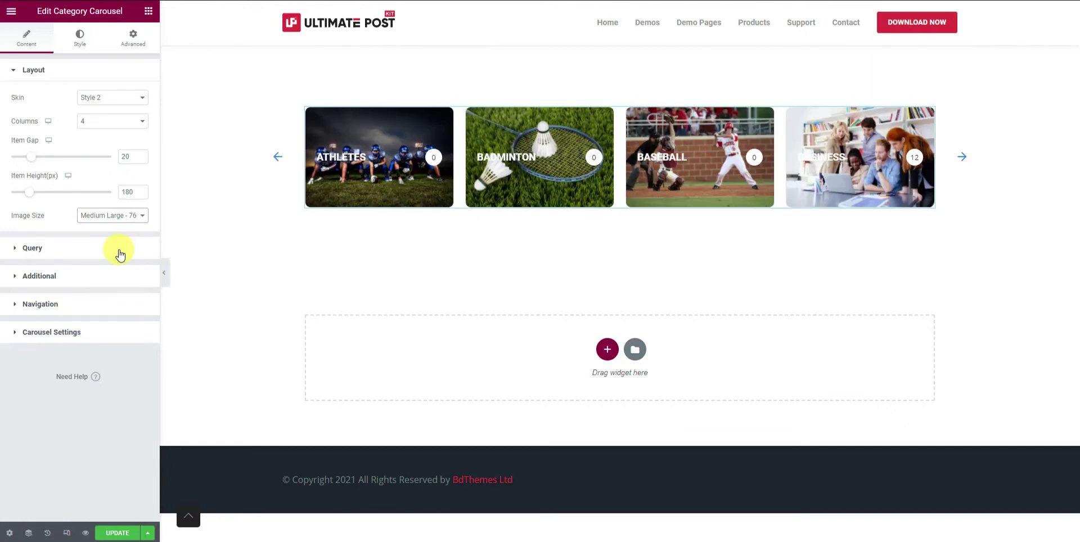
Check the WordPress post categories list, set the carousel query's Parent to category ID 19, and page through the filtered slides.
click(90, 252)
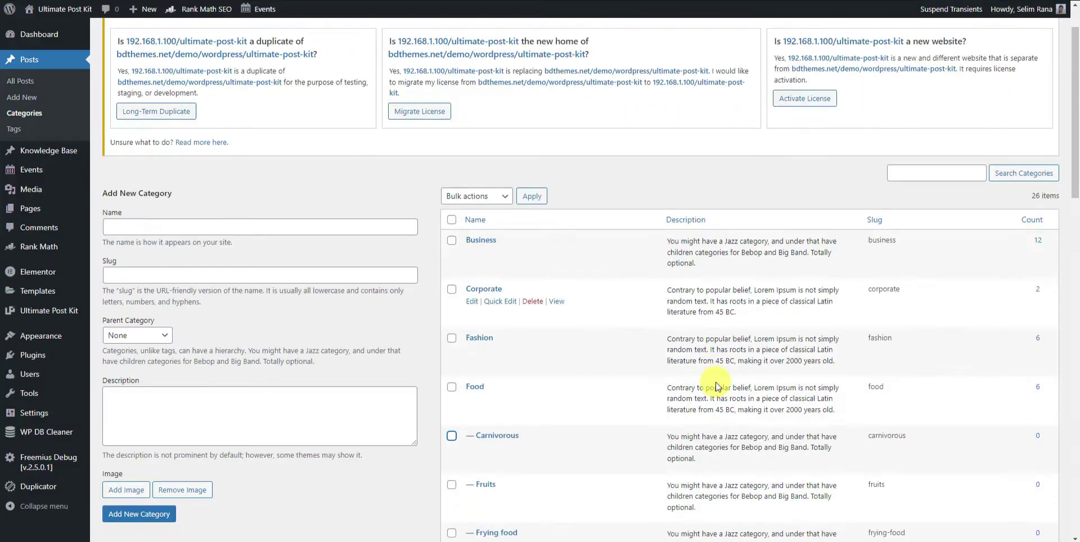
scroll(718, 383, down, 10)
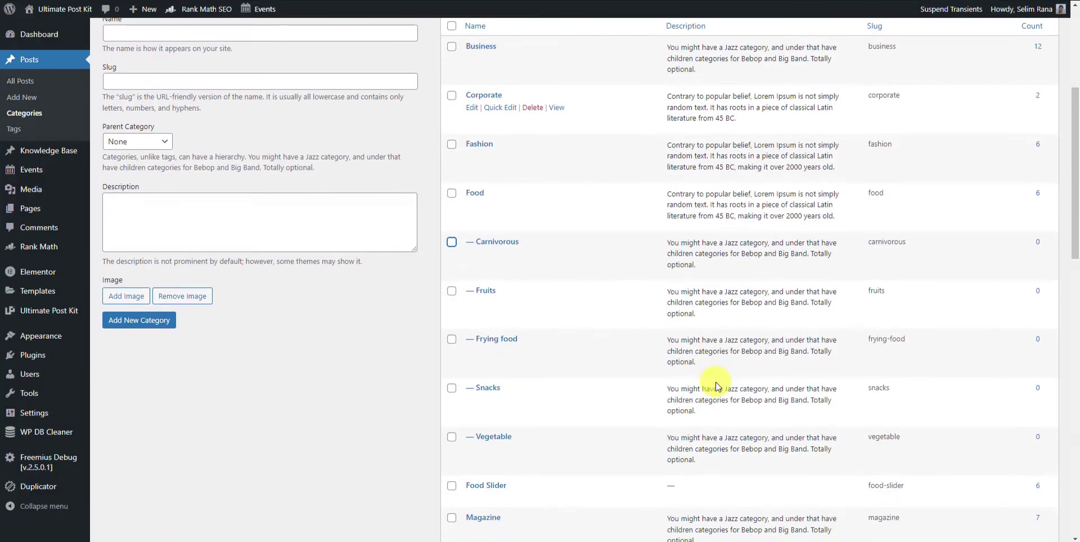
scroll(717, 386, down, 5)
scroll(716, 386, up, 3)
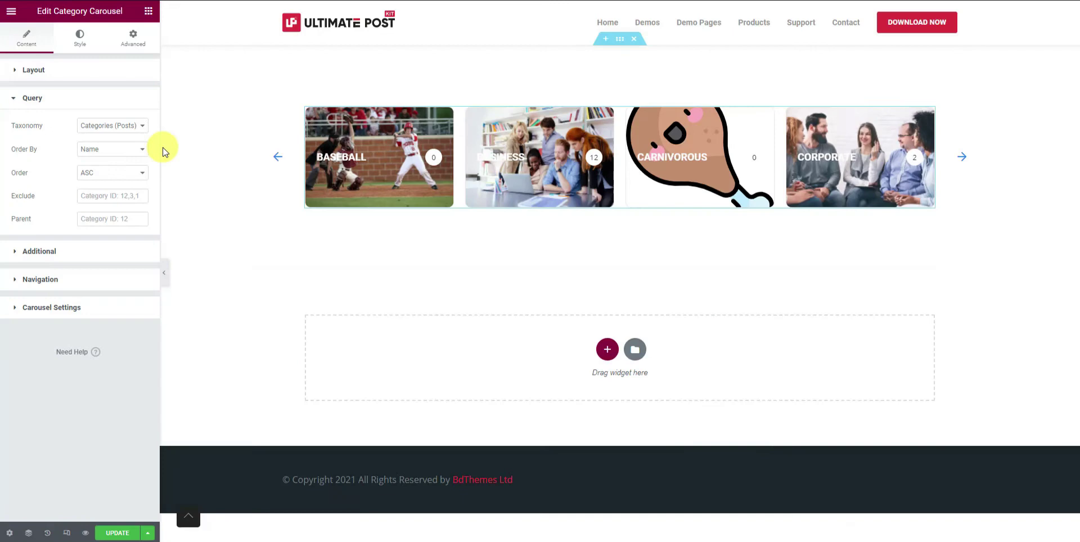
text(19)
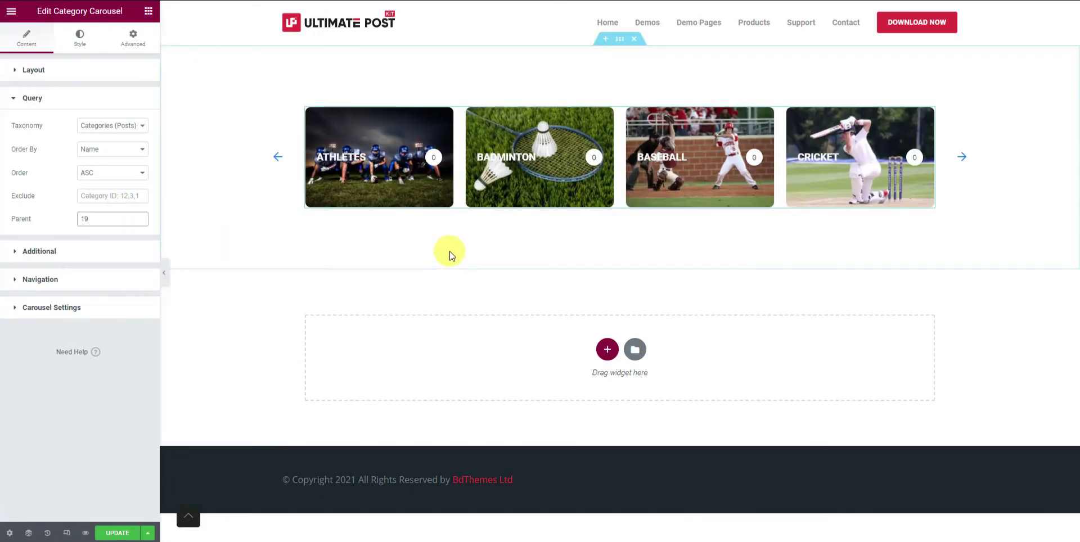
click(965, 159)
click(965, 158)
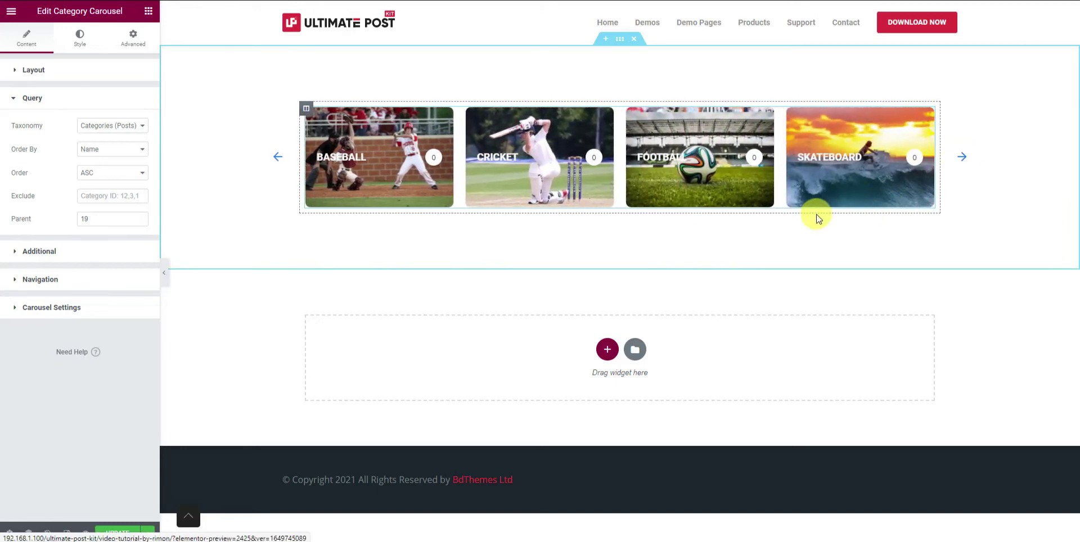
Try hiding the post count on the carousel items, and turn the count display back on.
click(130, 253)
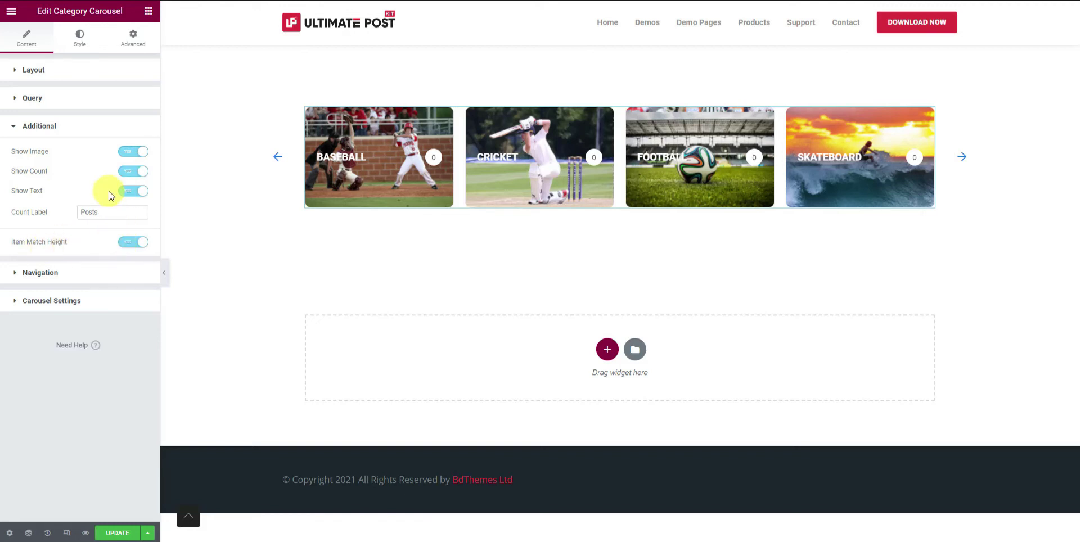
click(137, 178)
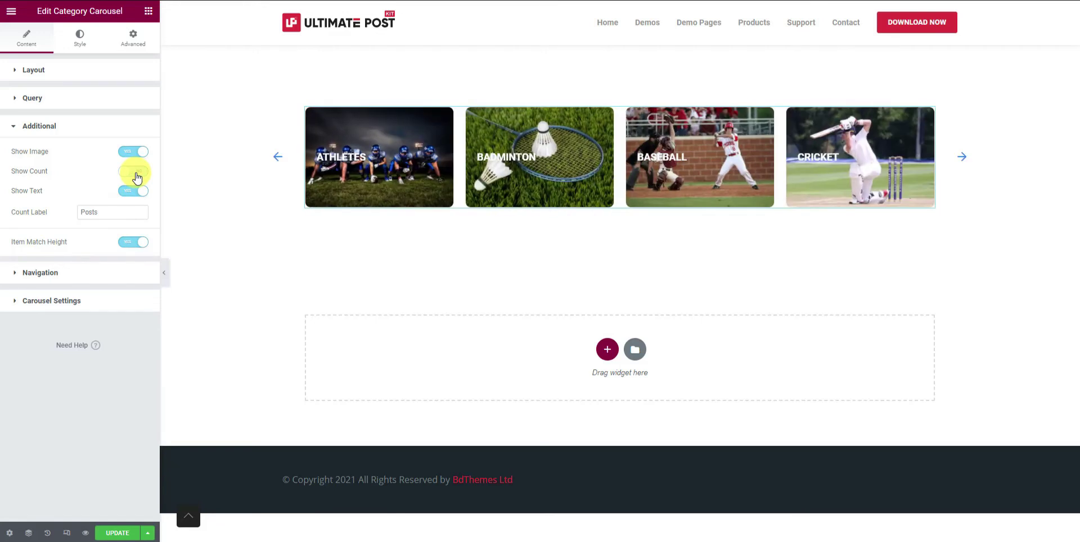
click(137, 178)
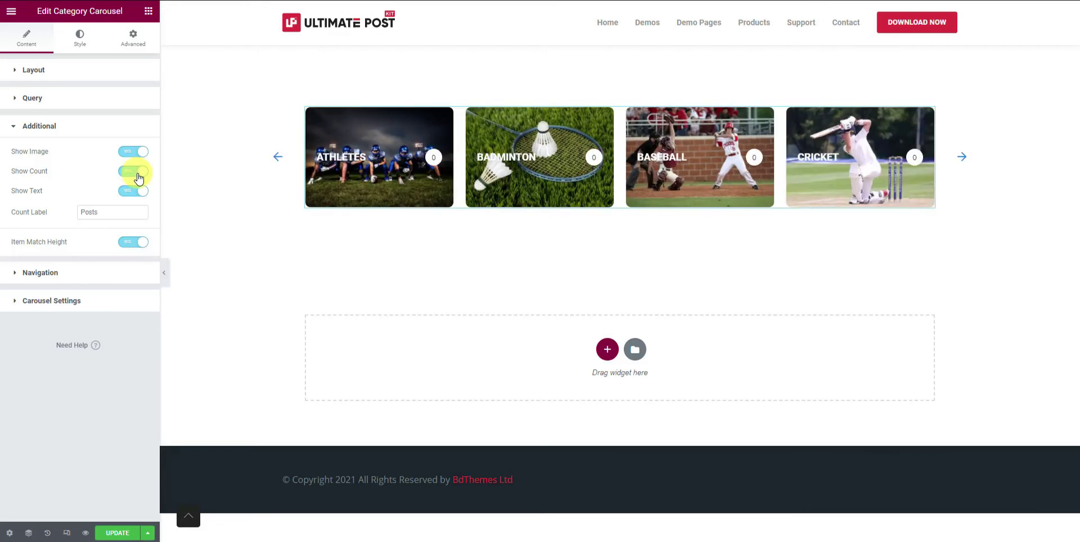
Try None as the carousel's navigation type, restore Arrows, and check the available arrow positions while keeping Center.
click(105, 273)
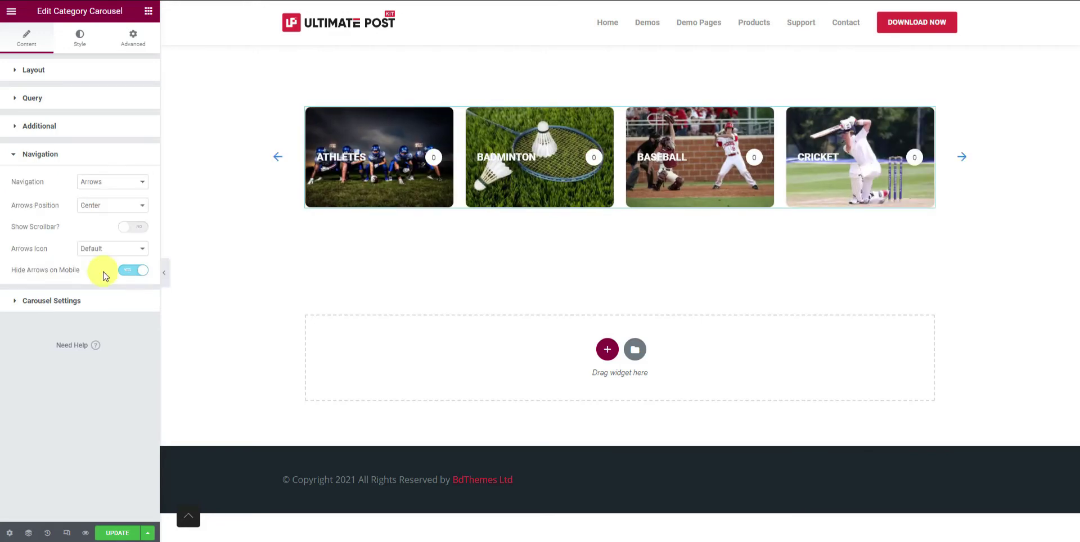
click(106, 182)
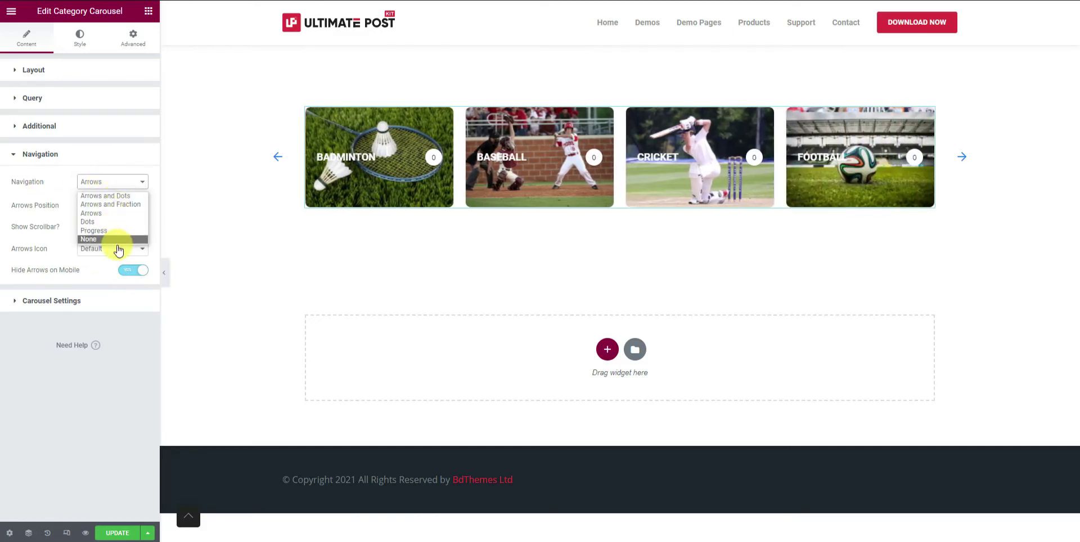
click(115, 240)
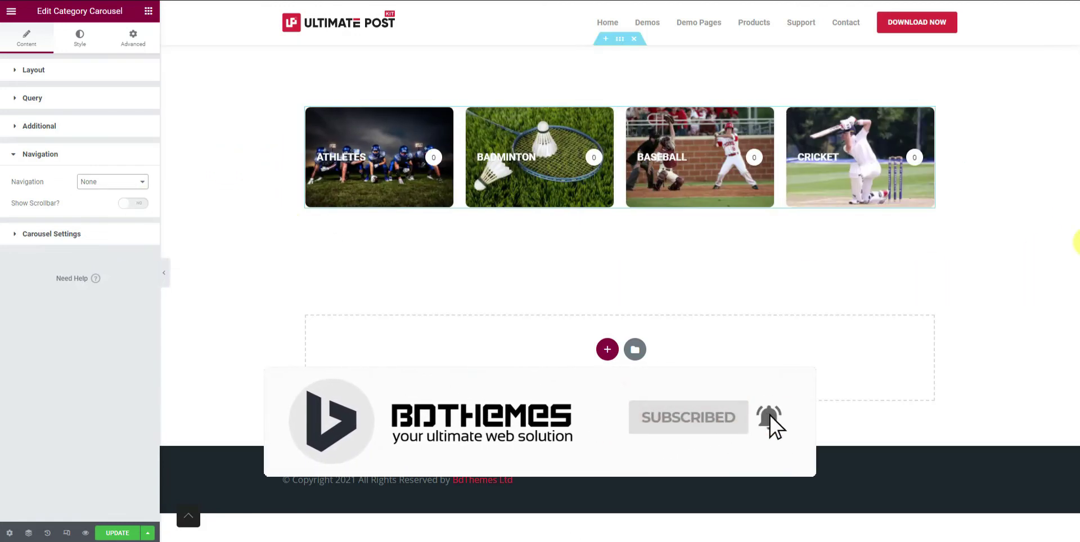
click(99, 182)
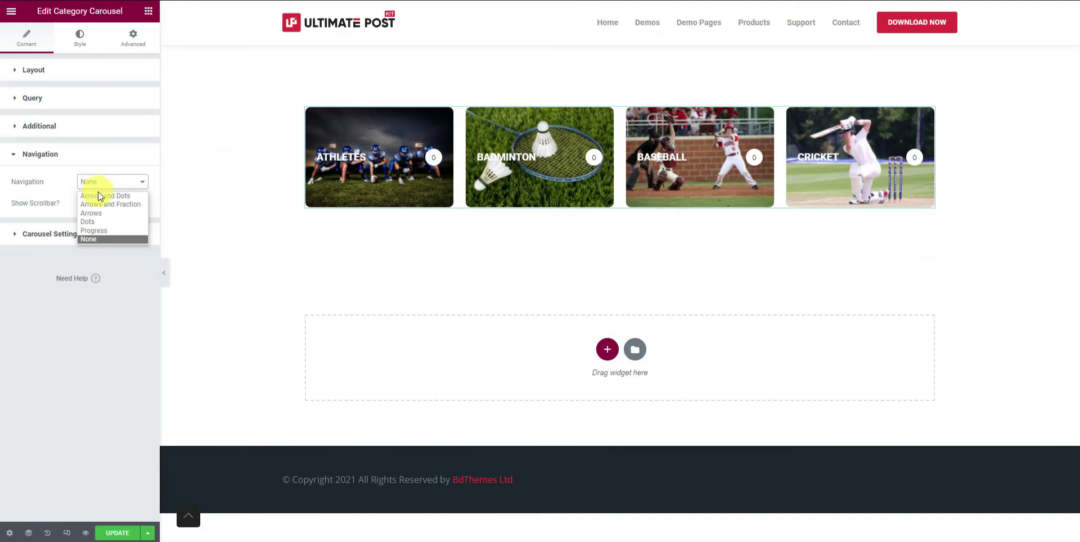
click(97, 214)
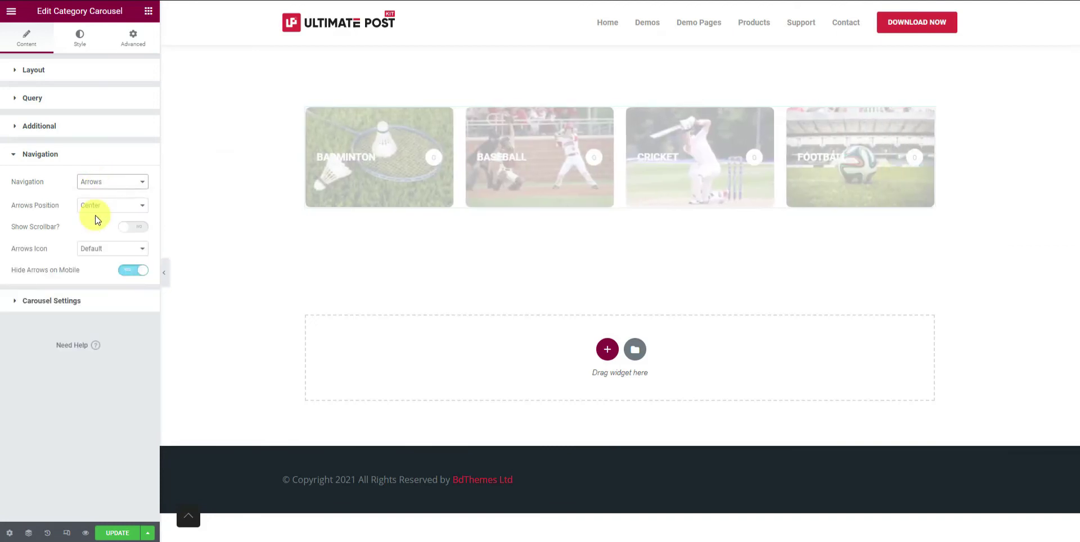
click(98, 212)
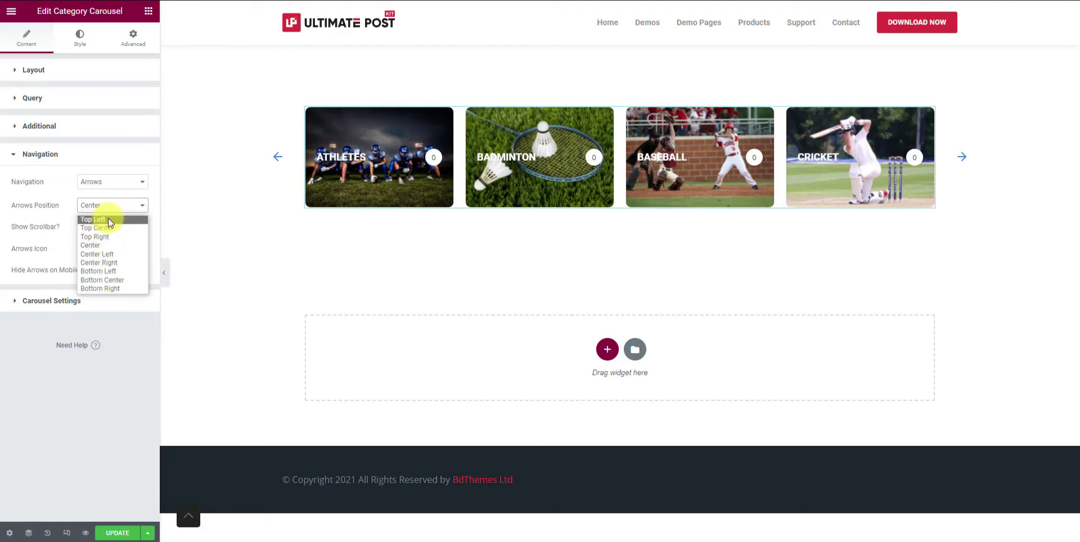
click(73, 224)
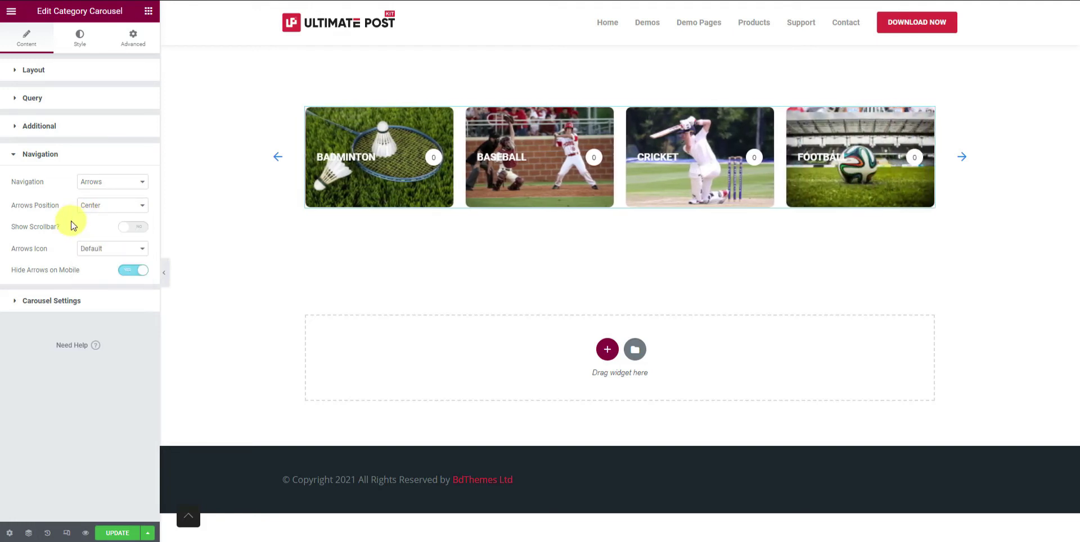
Look through the available arrow icons and set the carousel's arrow icon to Style 4.
click(113, 252)
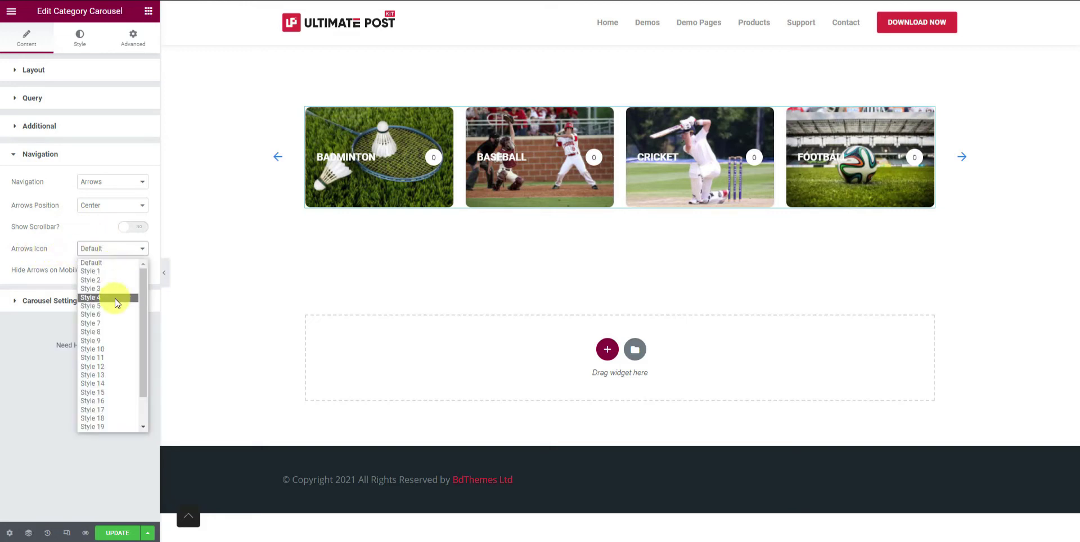
scroll(113, 301, down, 2)
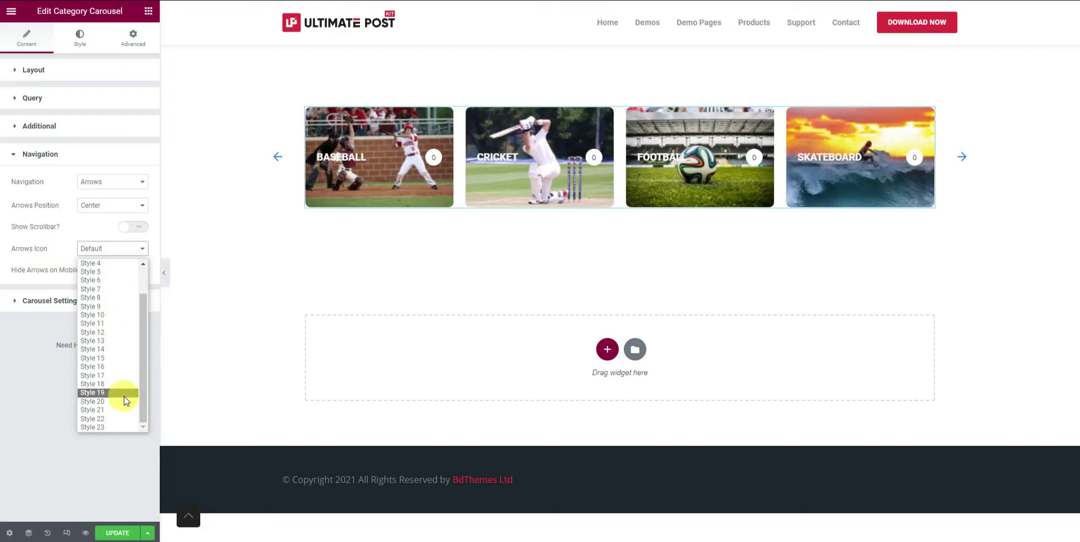
scroll(122, 406, up, 2)
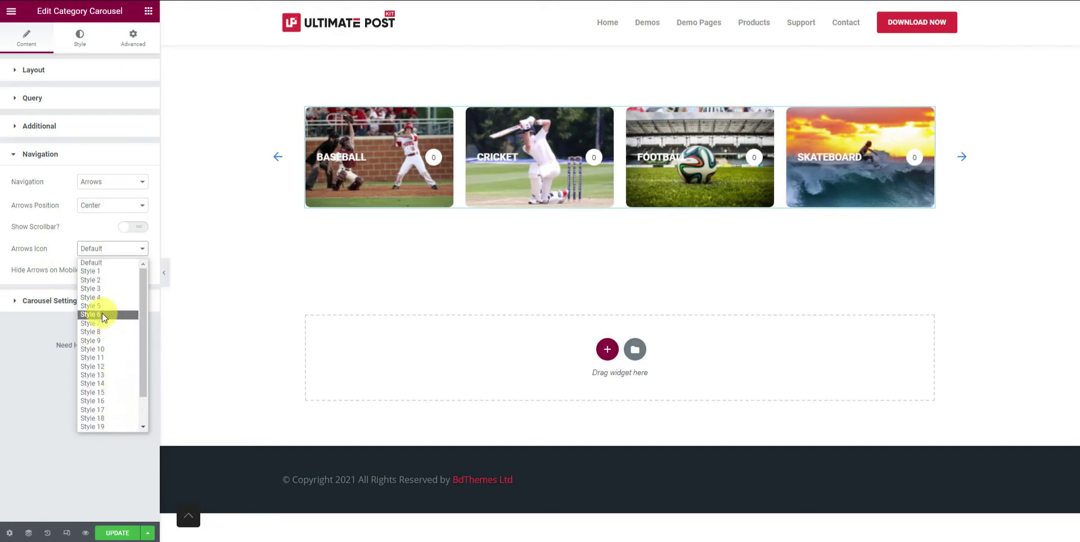
click(110, 298)
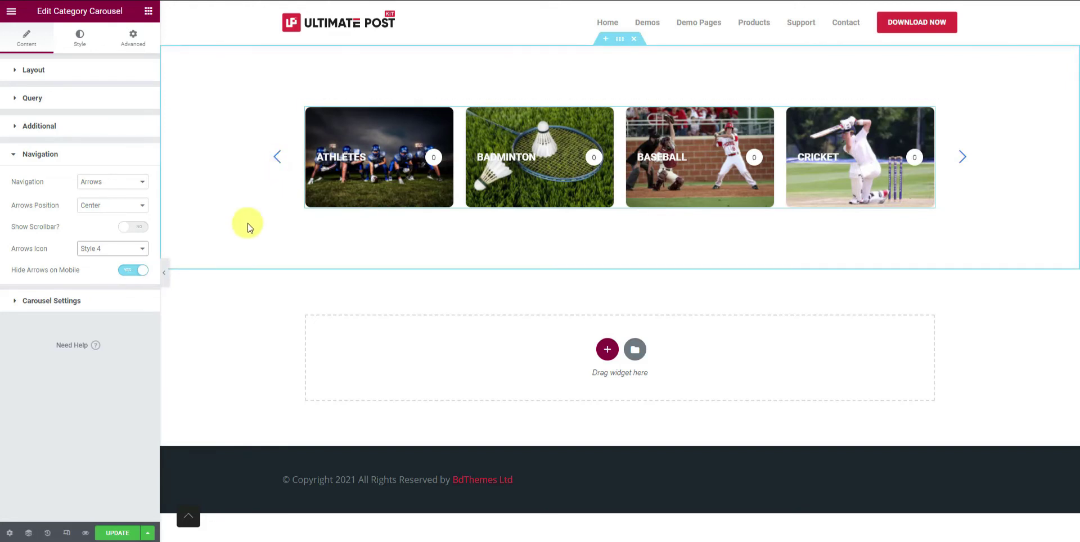
Try the Vertical direction for the carousel, return it to Horizontal, and review the remaining carousel settings.
click(89, 304)
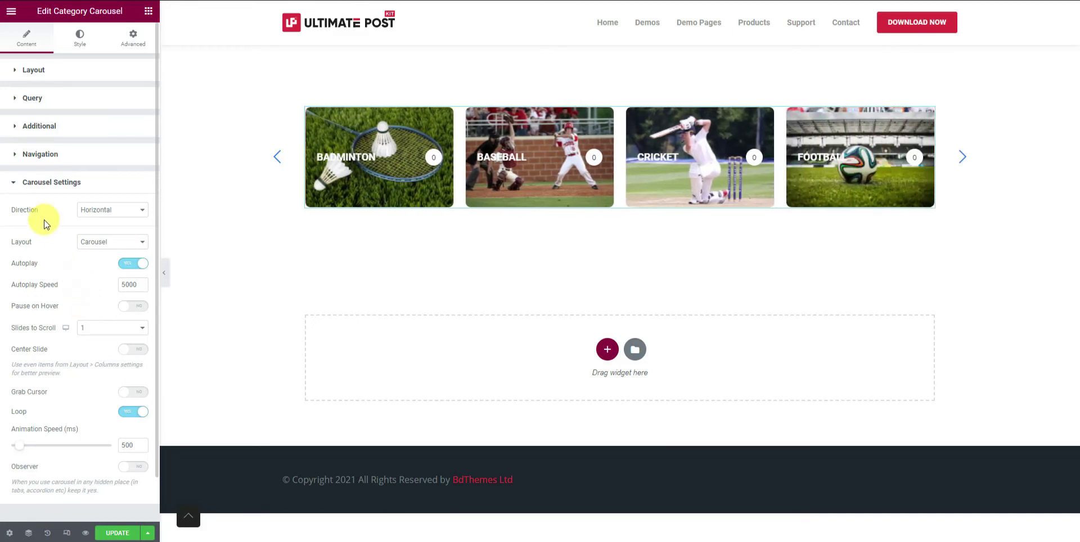
click(114, 216)
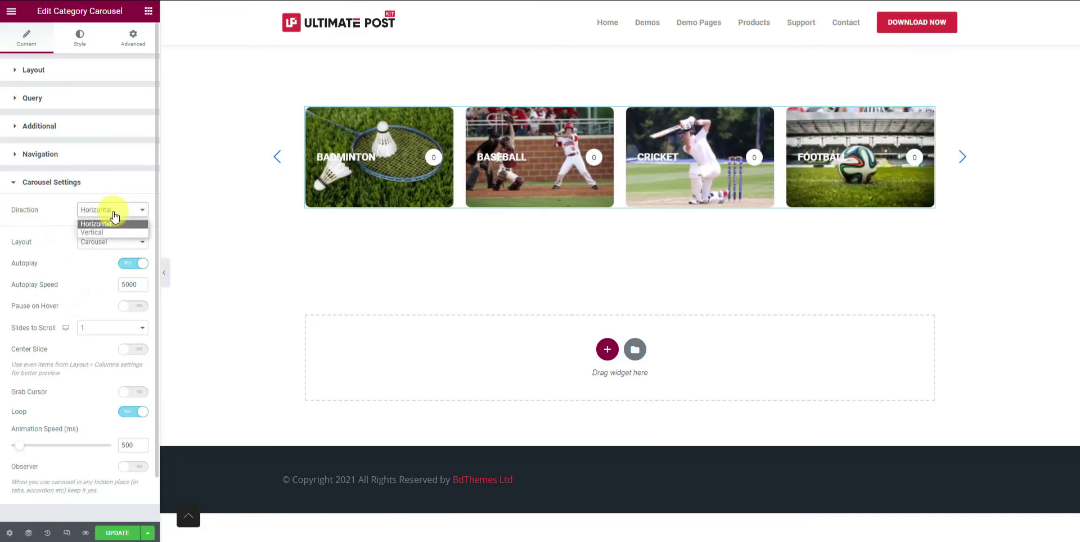
click(100, 233)
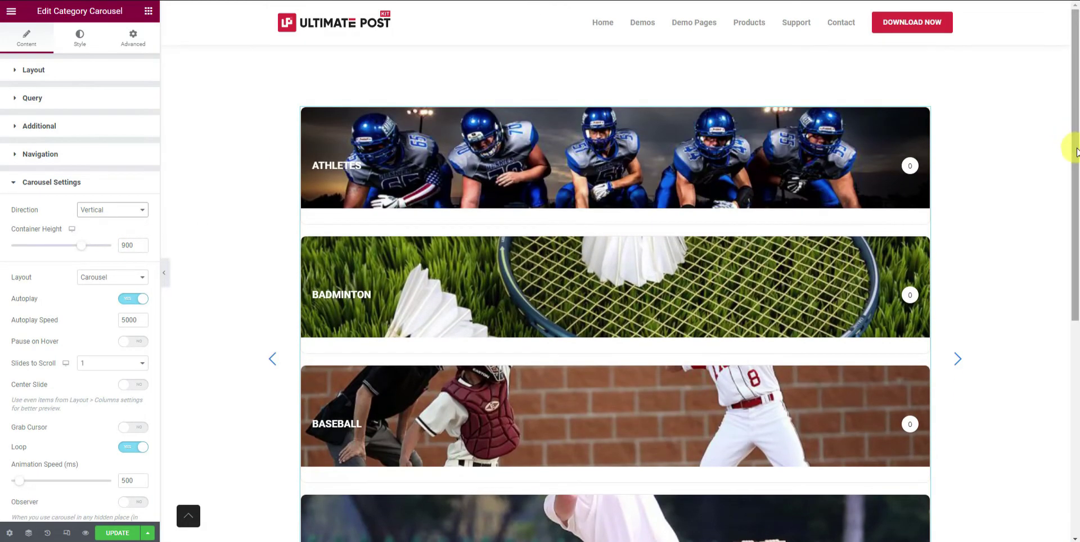
drag(1078, 151, 1076, 198)
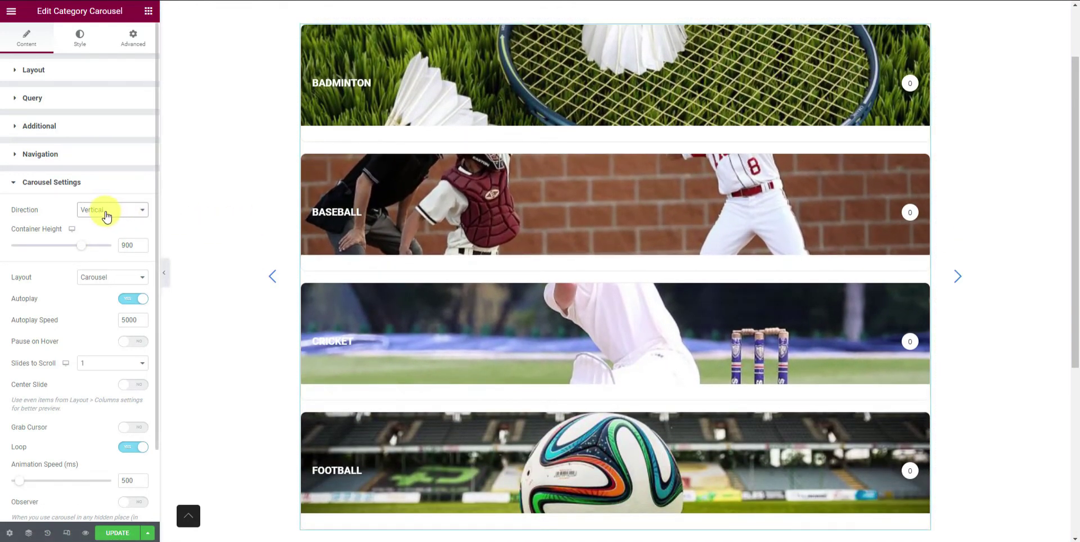
click(103, 227)
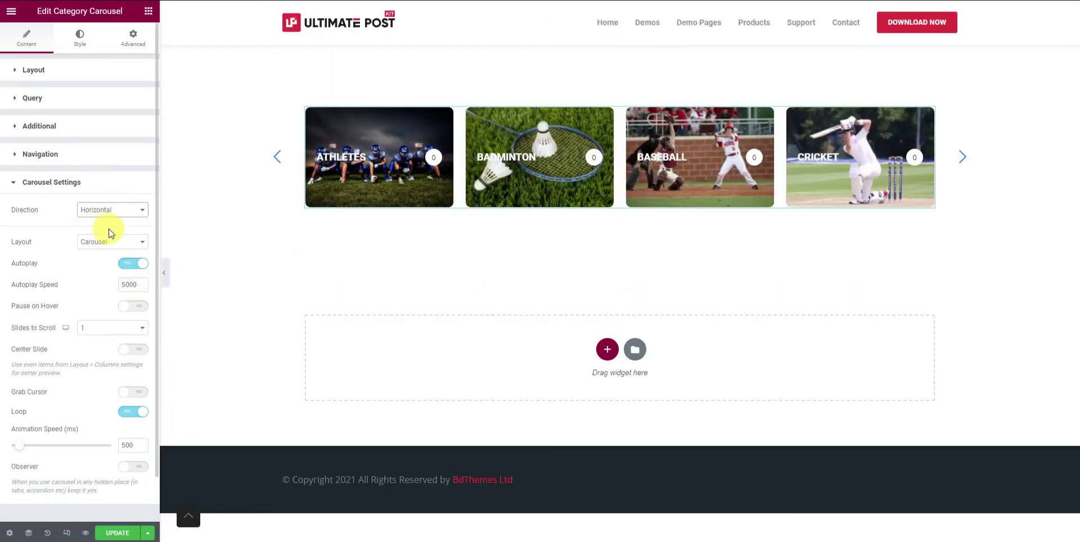
scroll(97, 345, down, 1)
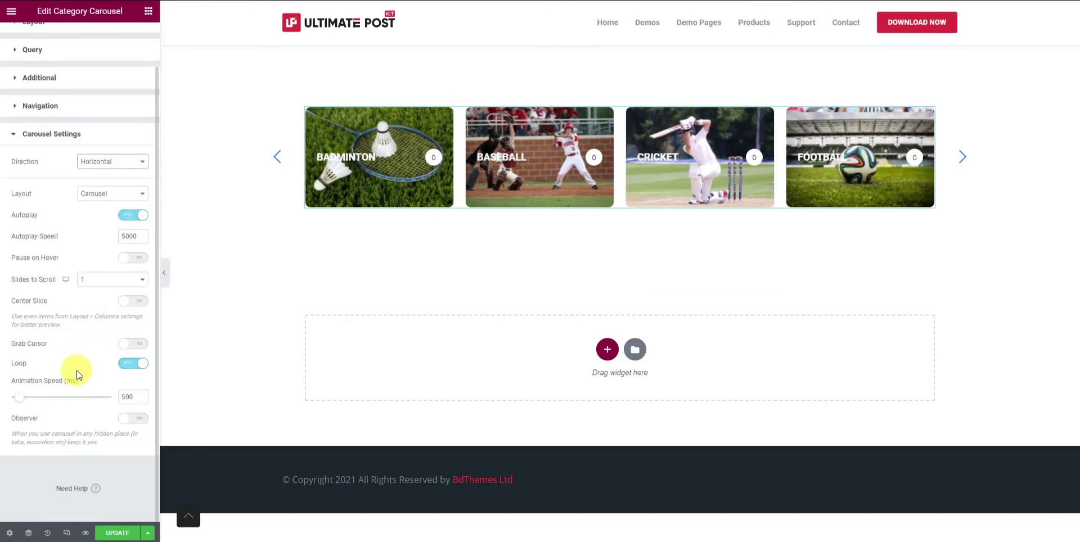
scroll(78, 364, up, 1)
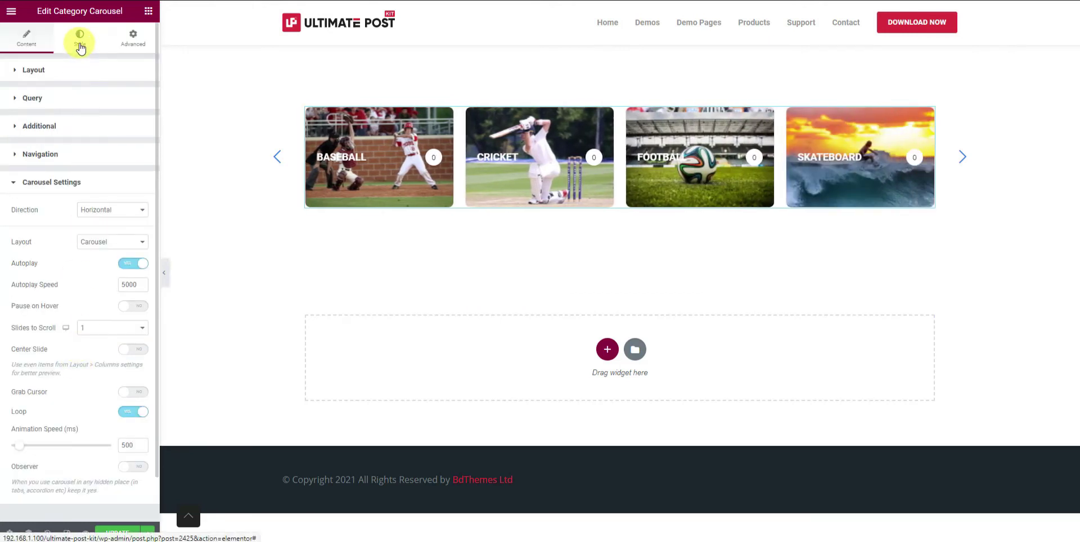
Give the carousel items a black overlay color at roughly two-thirds opacity in their normal state.
click(80, 42)
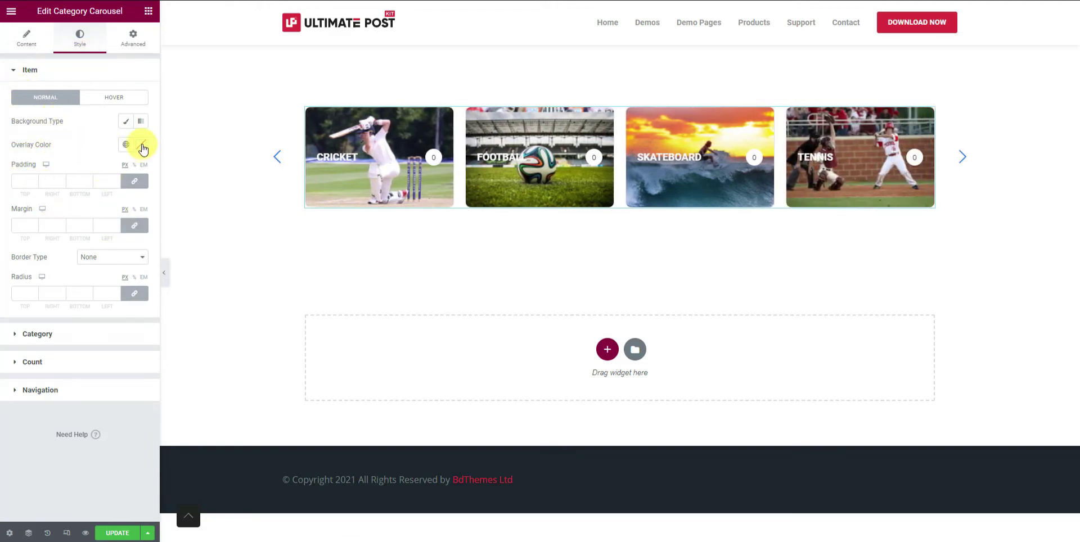
click(141, 144)
drag(118, 233, 66, 299)
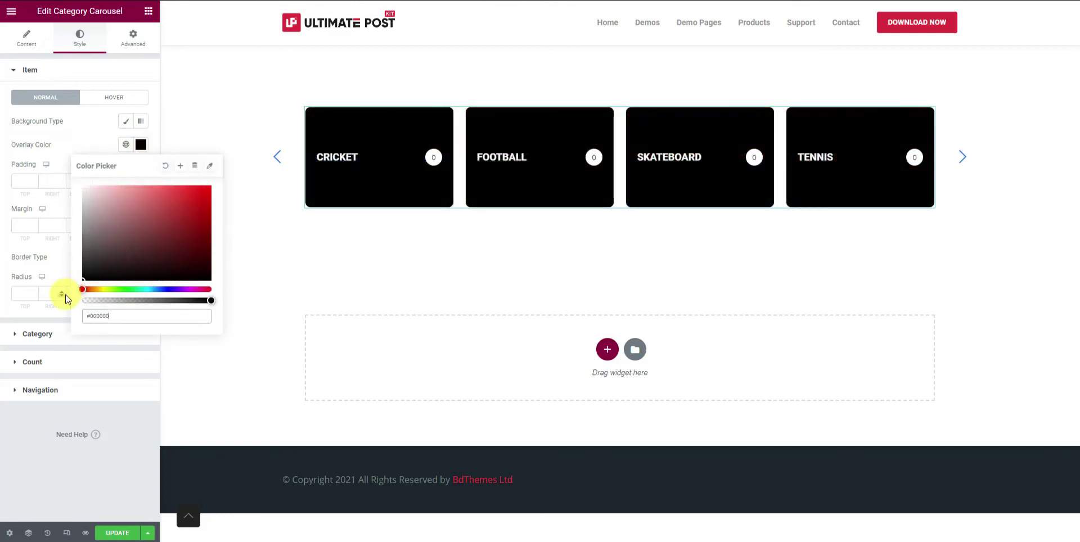
drag(210, 307, 167, 309)
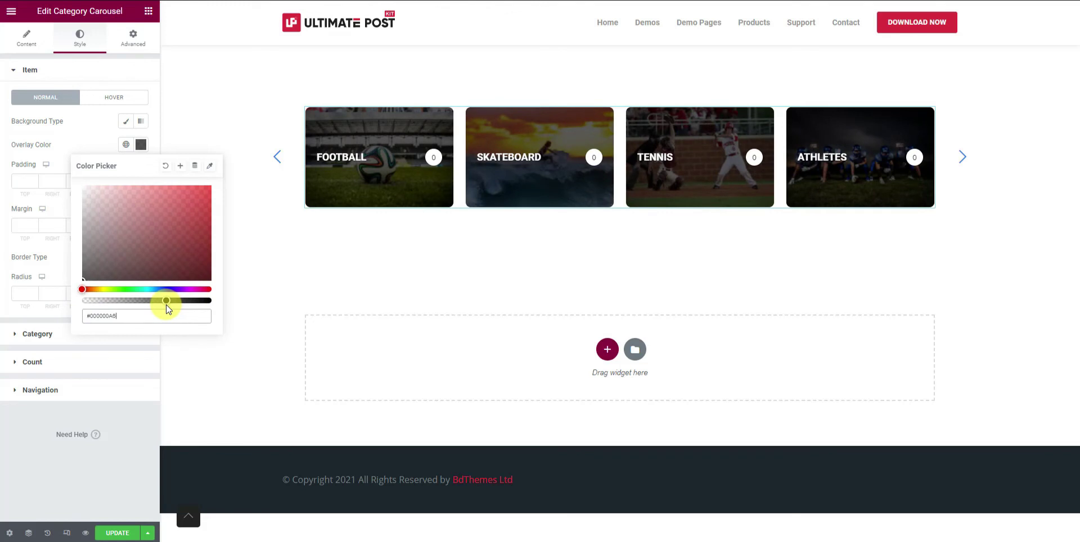
click(92, 145)
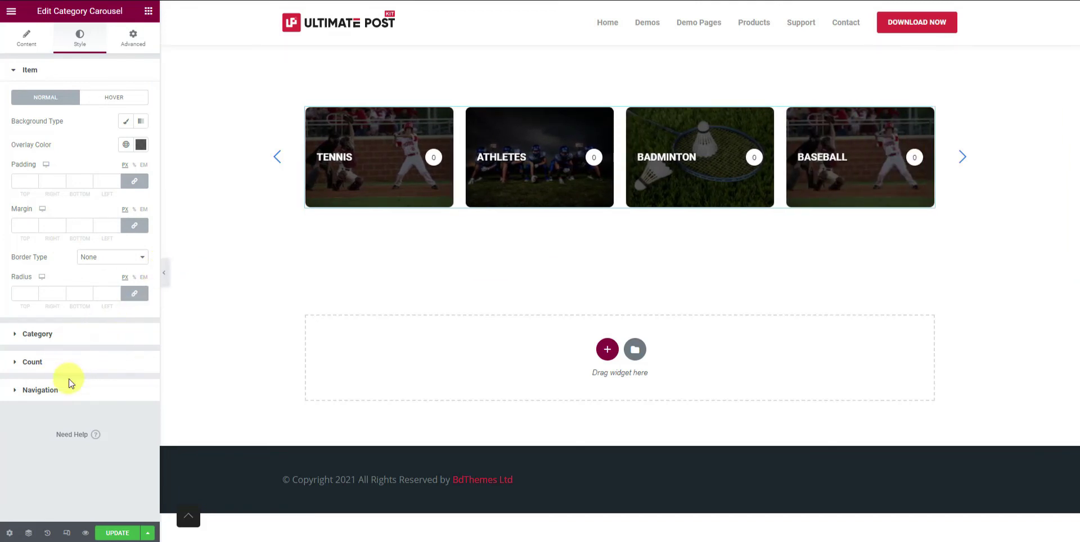
Style the navigation arrows in their normal state with a black background and white icons.
click(64, 398)
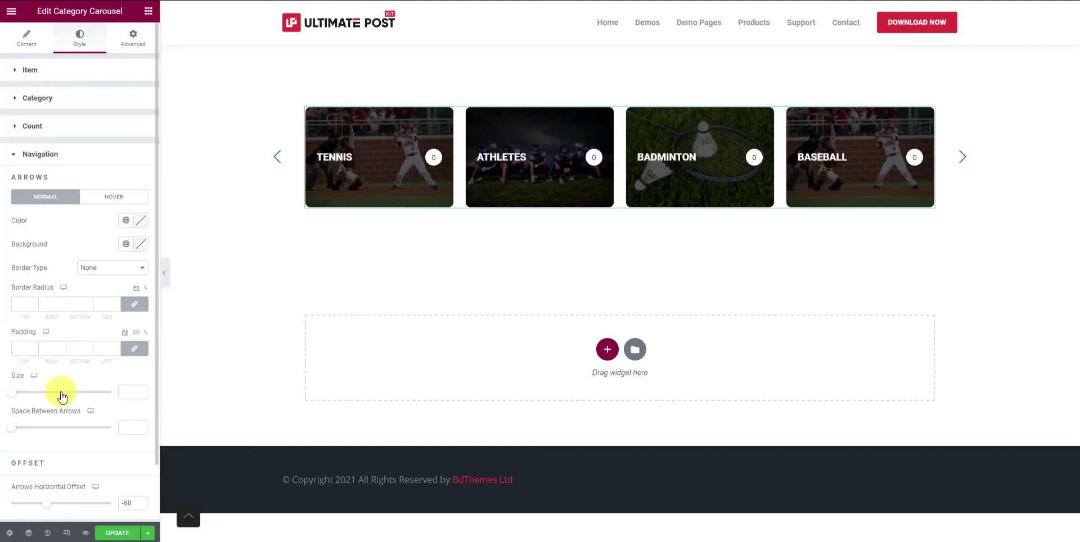
scroll(80, 227, down, 2)
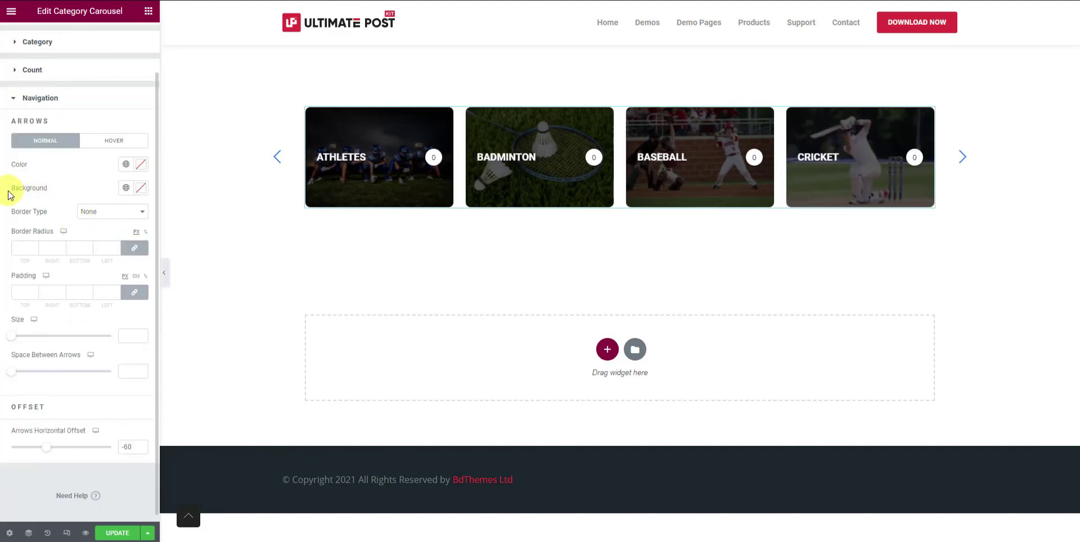
click(141, 188)
click(78, 183)
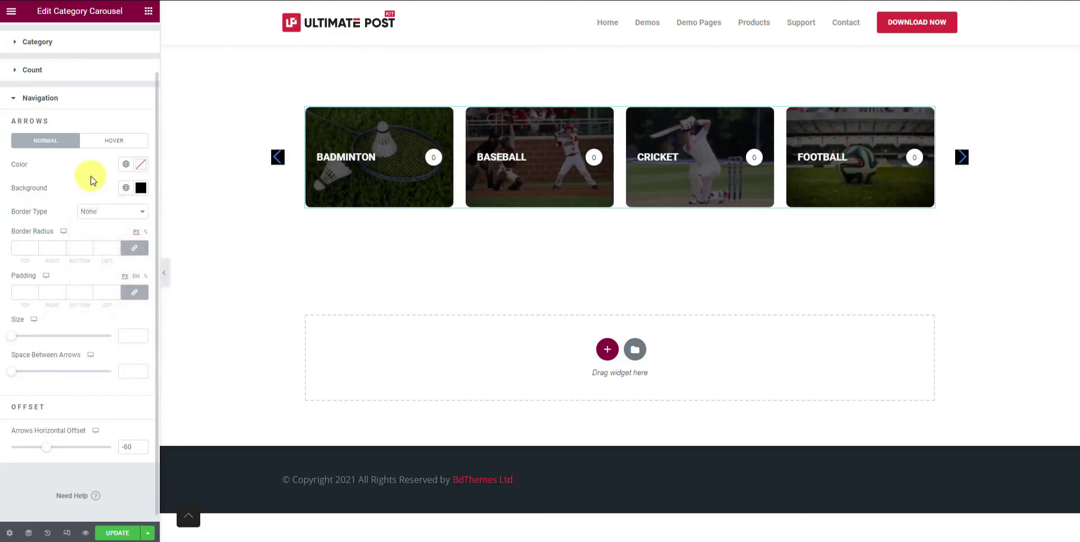
click(138, 165)
click(68, 176)
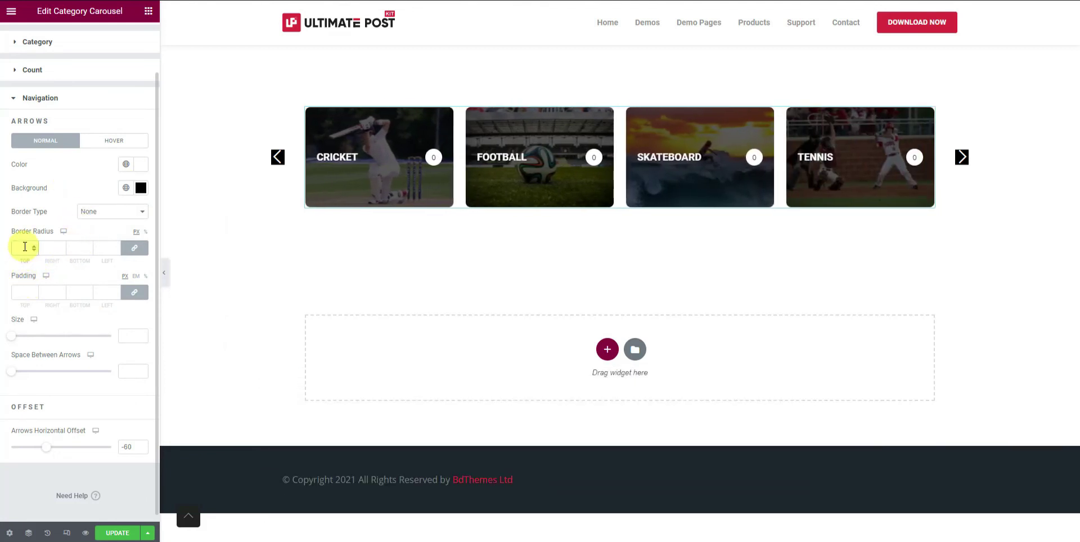
Set the arrows' border radius to 3 px on all corners and their padding to 3 px top and bottom, 7 px left and right.
text(3)
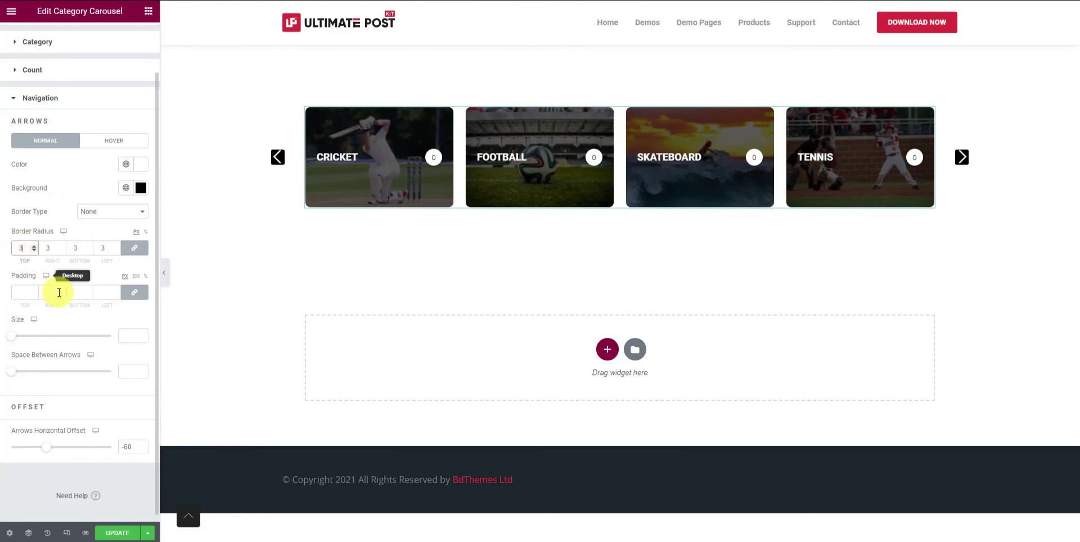
click(25, 293)
text(7)
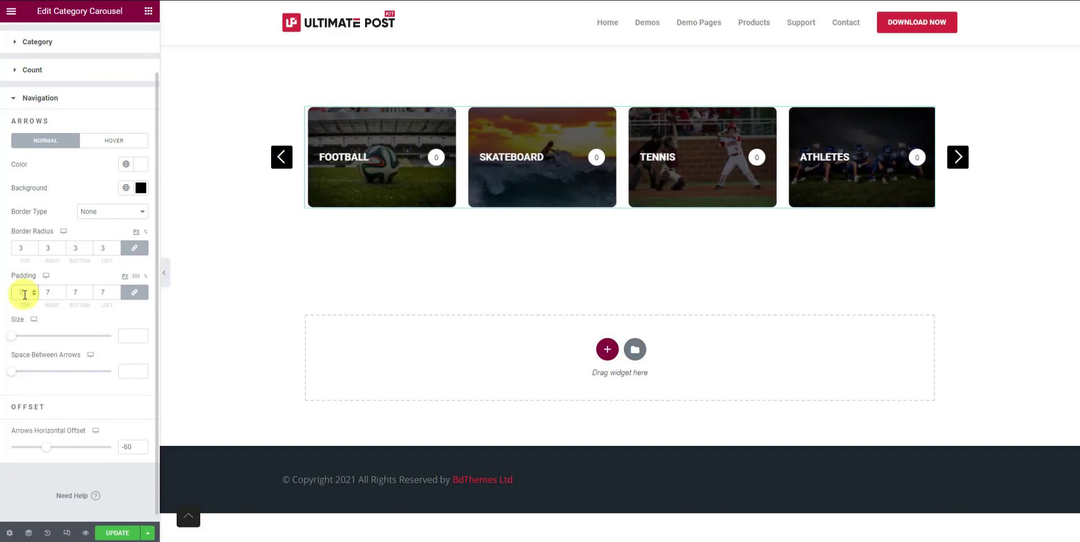
click(134, 292)
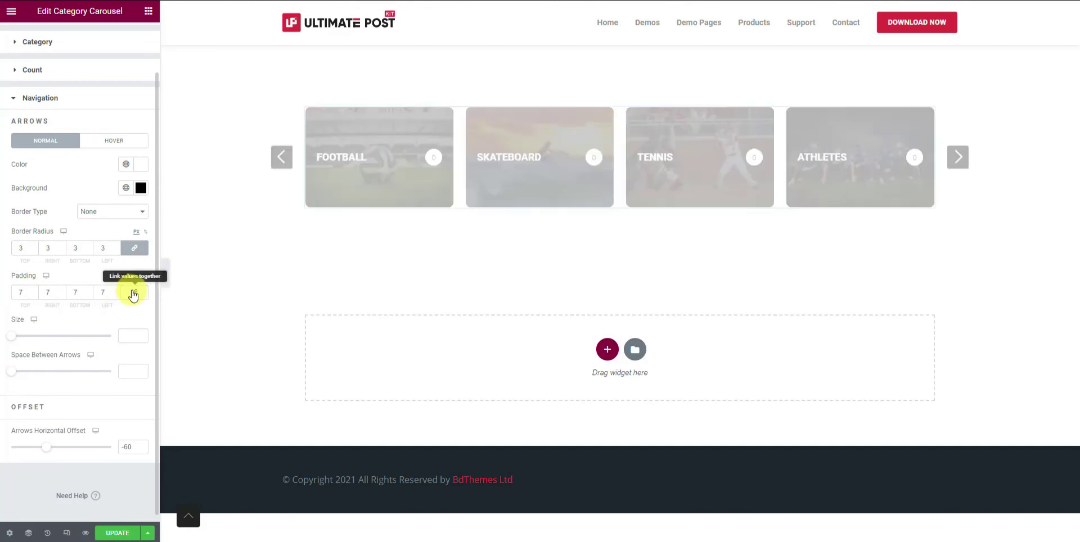
drag(28, 292, 8, 295)
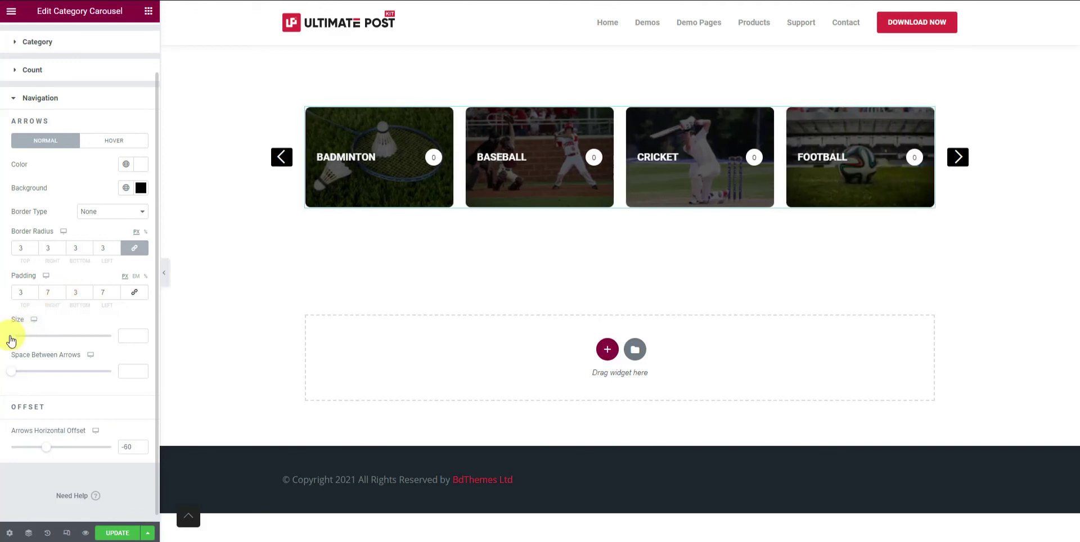
Set the navigation arrows' size to 15 and their horizontal offset to -87.
drag(14, 338, 15, 338)
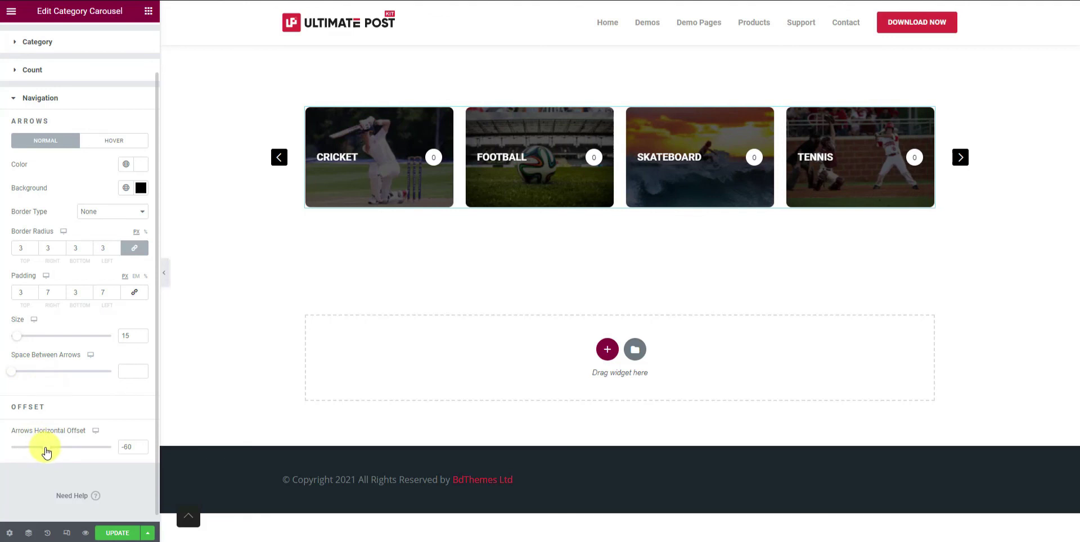
mouse_move(52, 454)
mouse_down()
mouse_move(63, 455)
mouse_move(39, 451)
mouse_up()
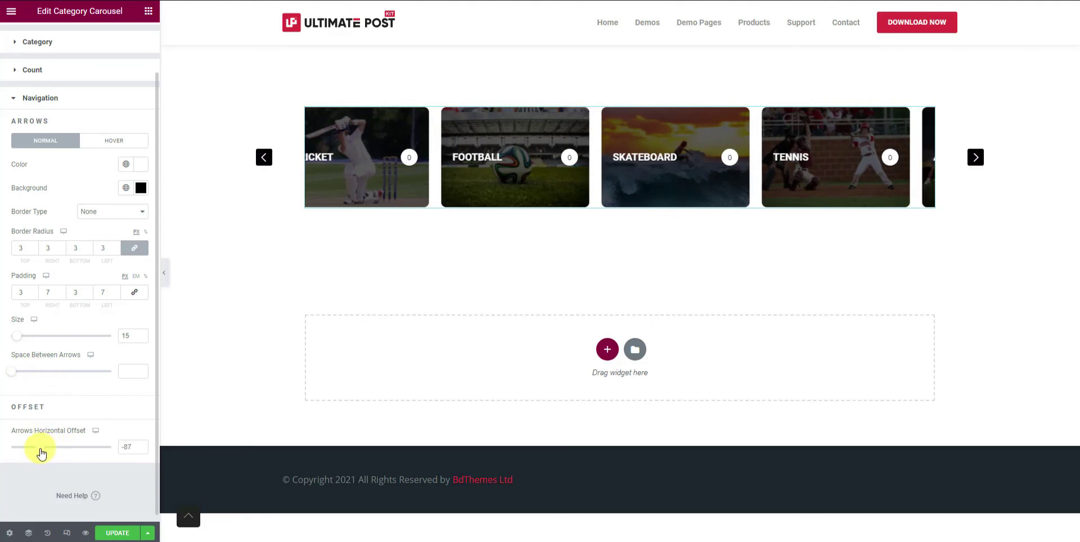
Preview the page with the editing panel hidden and page forward through the carousel slides.
click(165, 274)
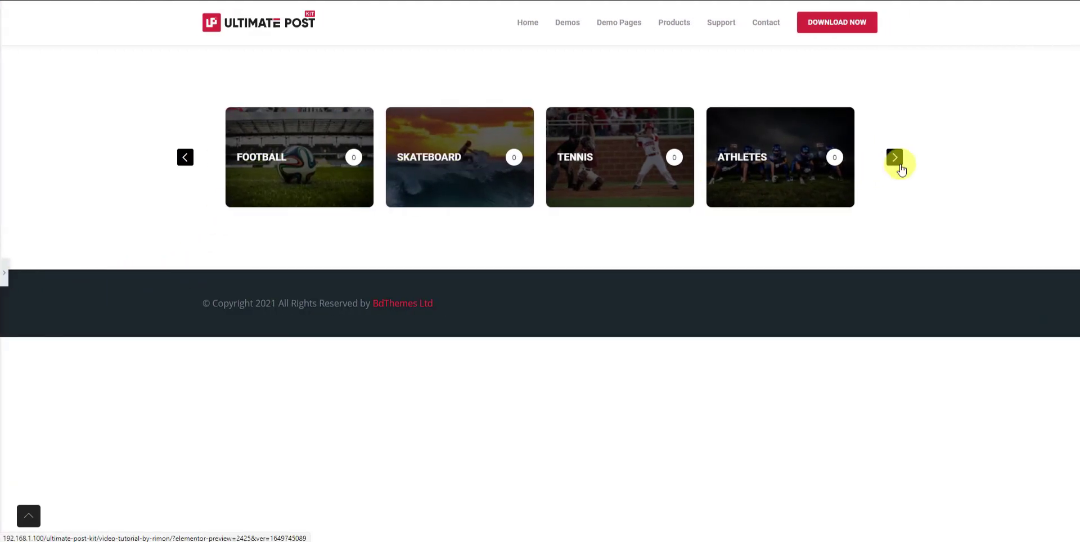
click(897, 161)
click(897, 161)
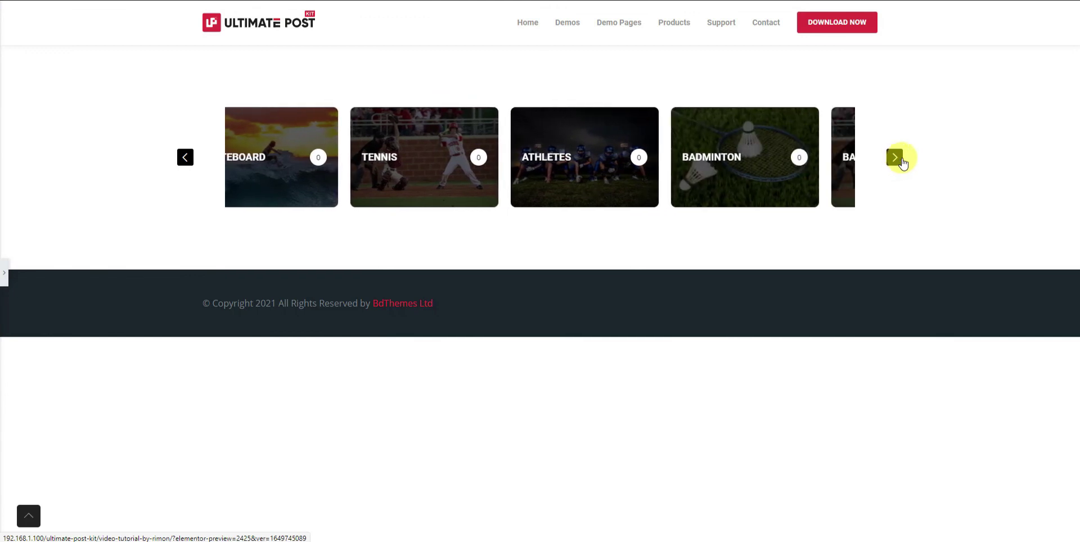